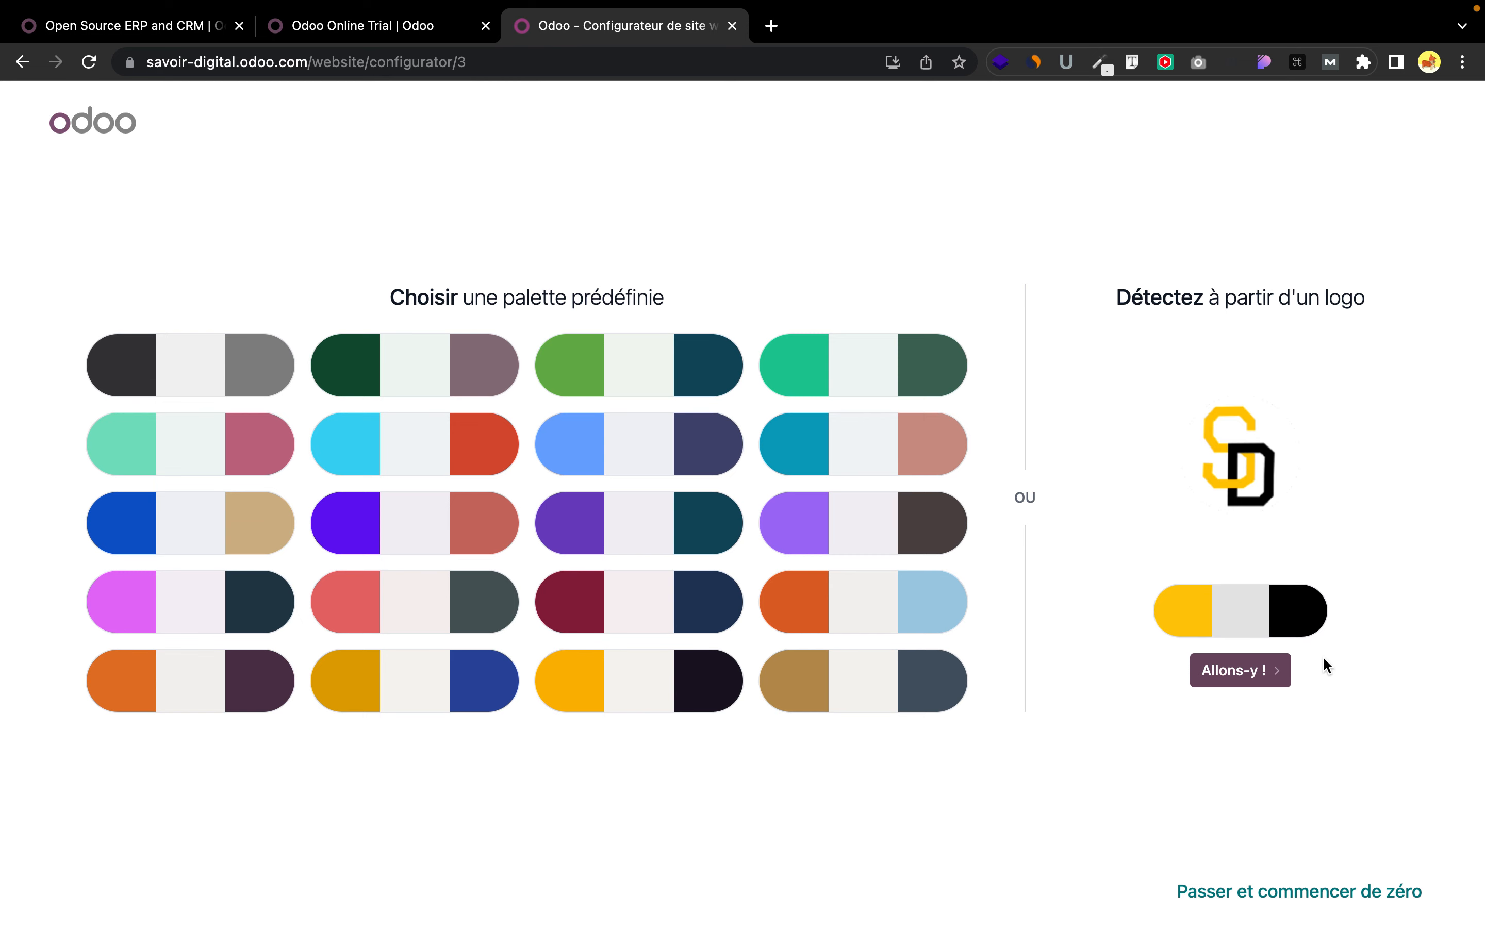
Step: Accept the yellow, grey and black palette detected from the logo and add the À propos and Politique vie privée pages
left_click(1243, 672)
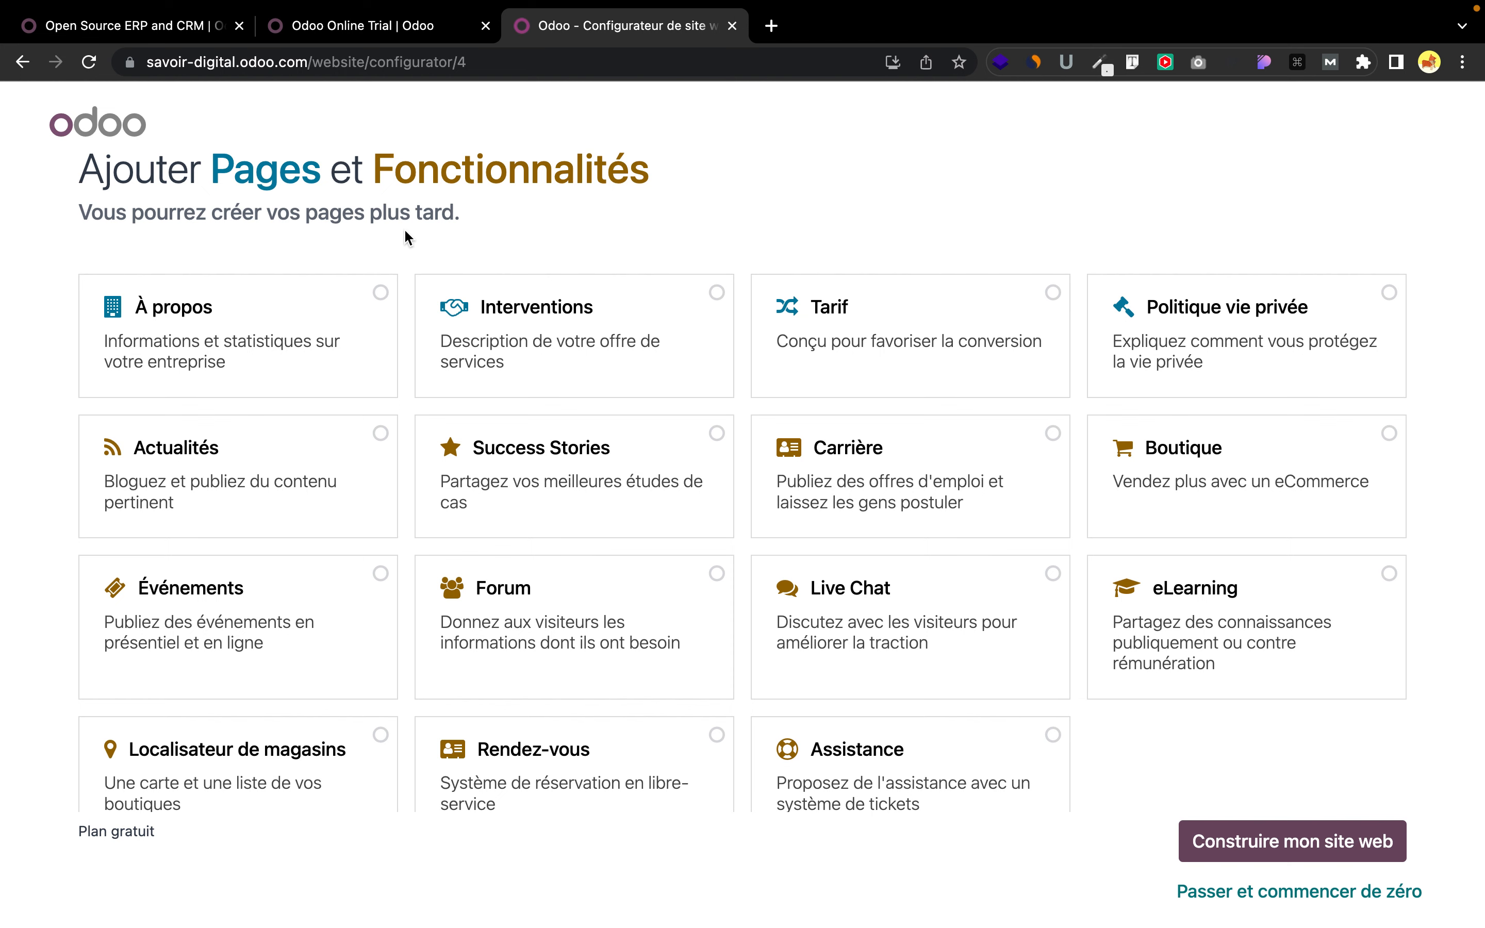
scroll(399, 273, "down", 1)
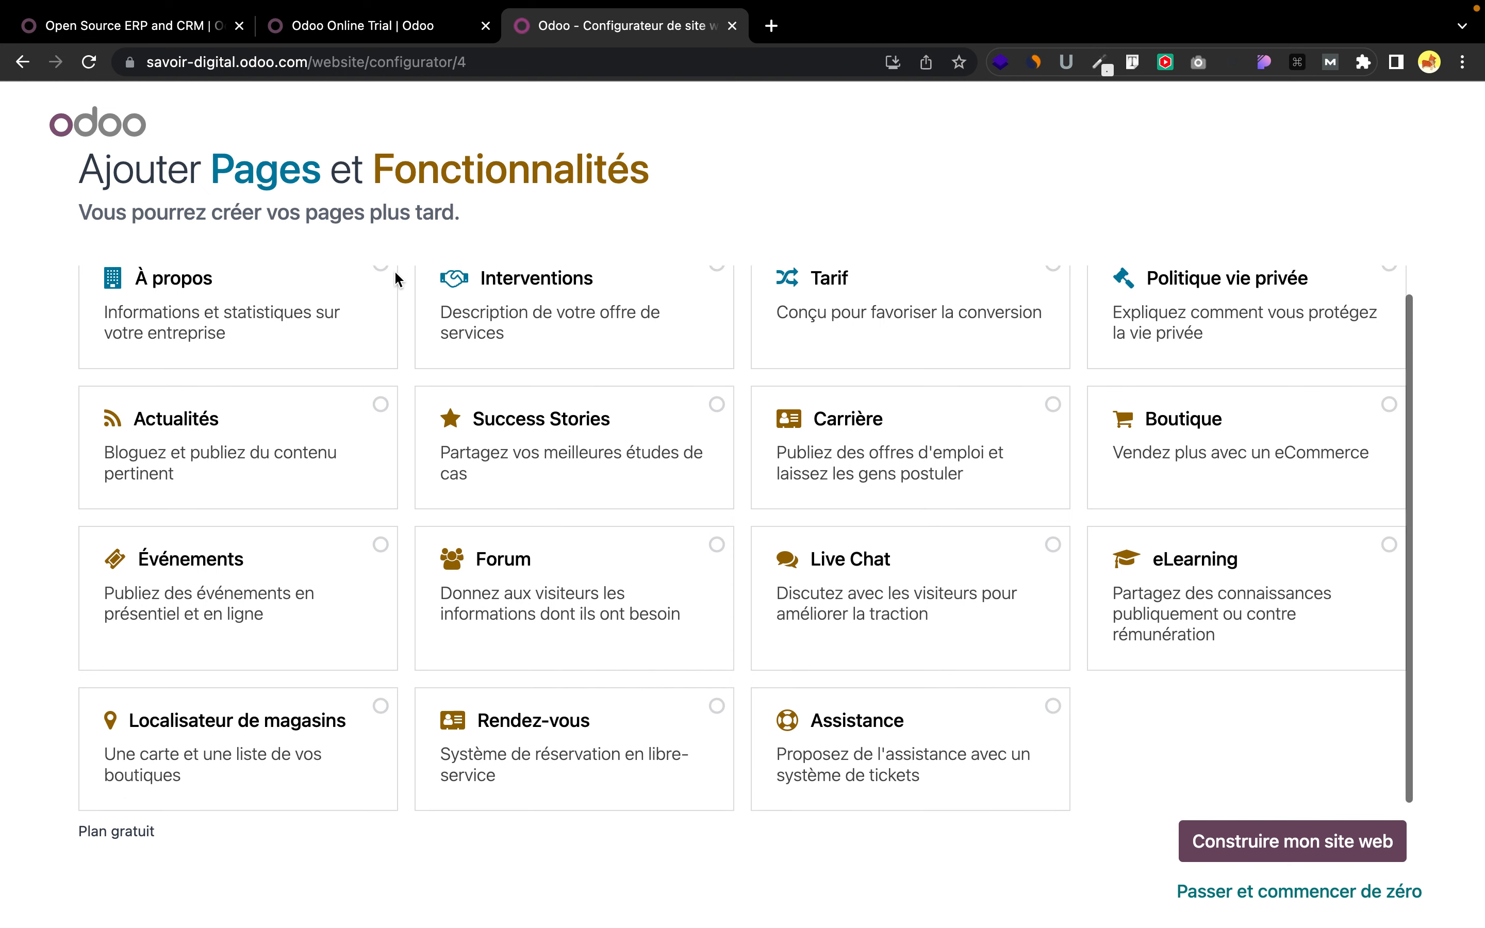
left_click(378, 287)
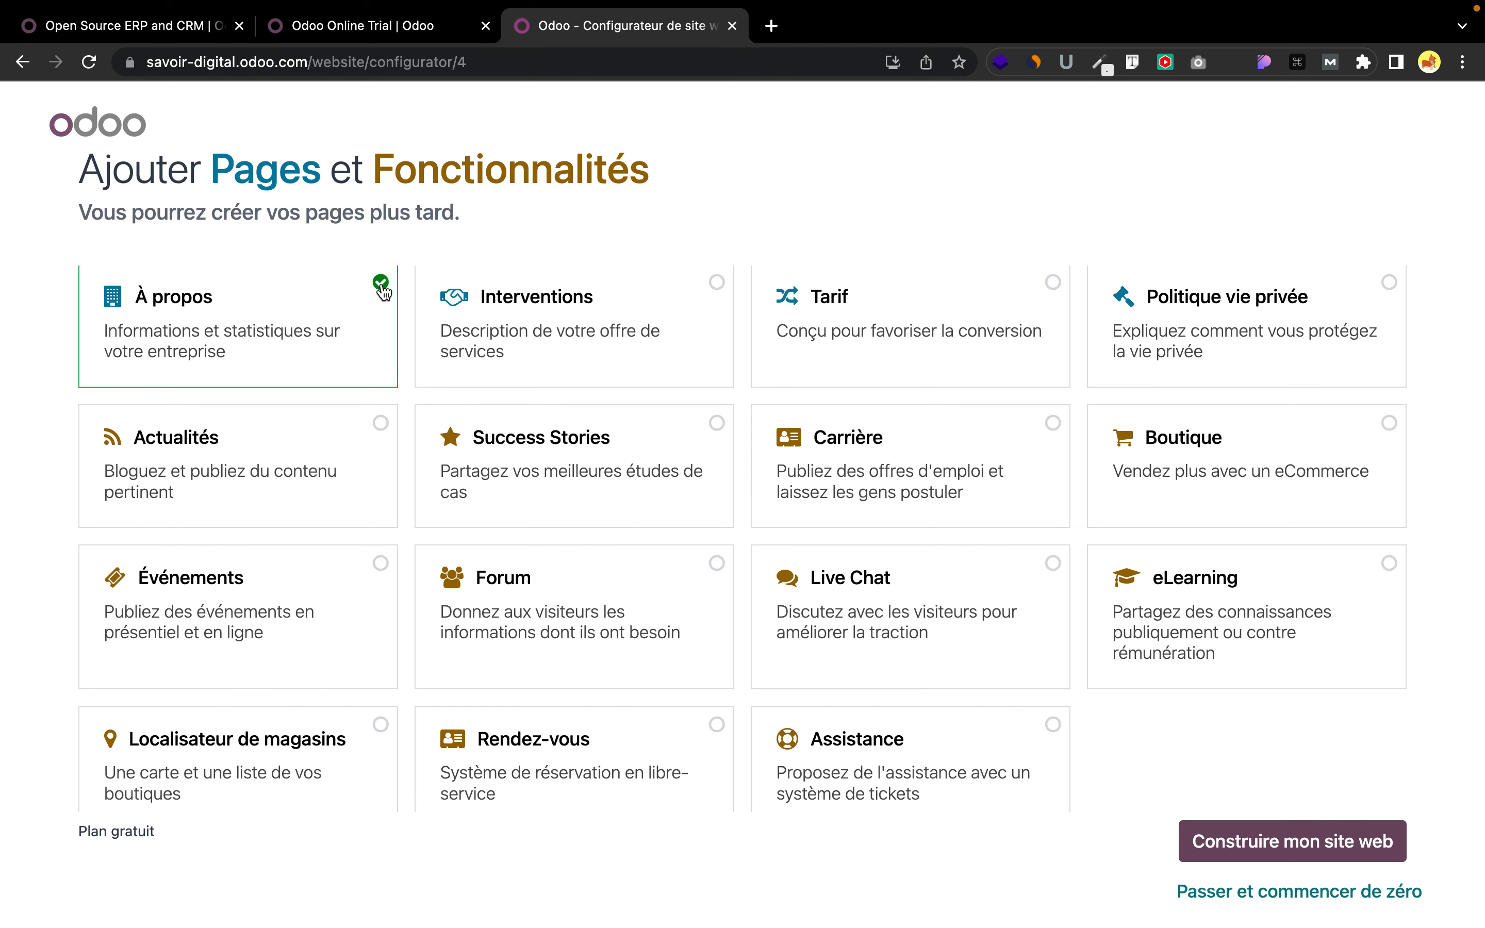
scroll(671, 330, "up", 1)
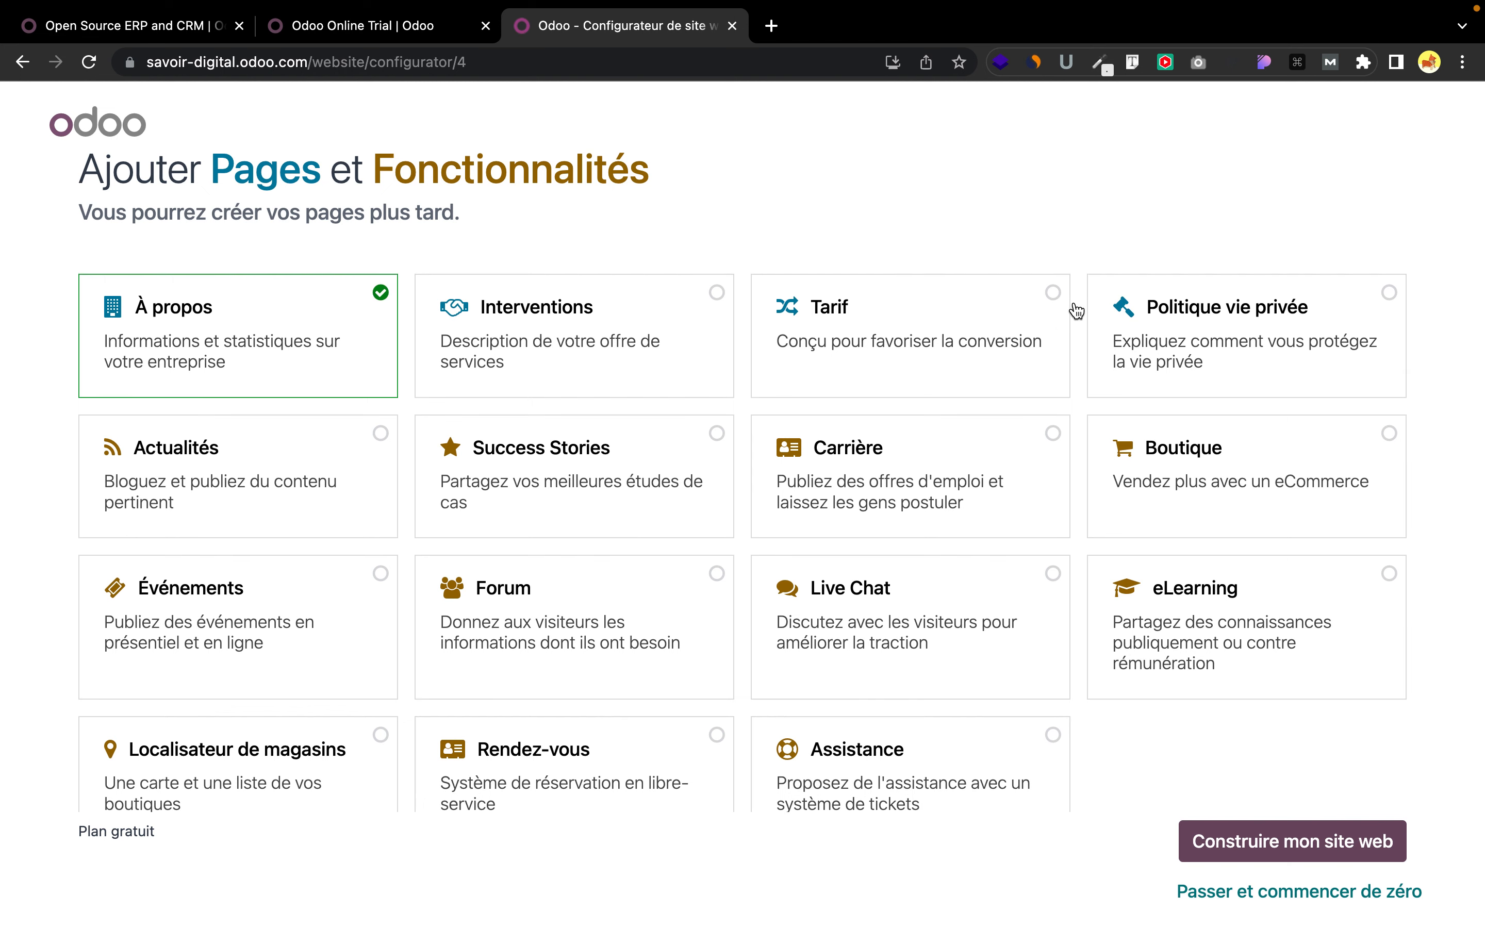
left_click(1369, 309)
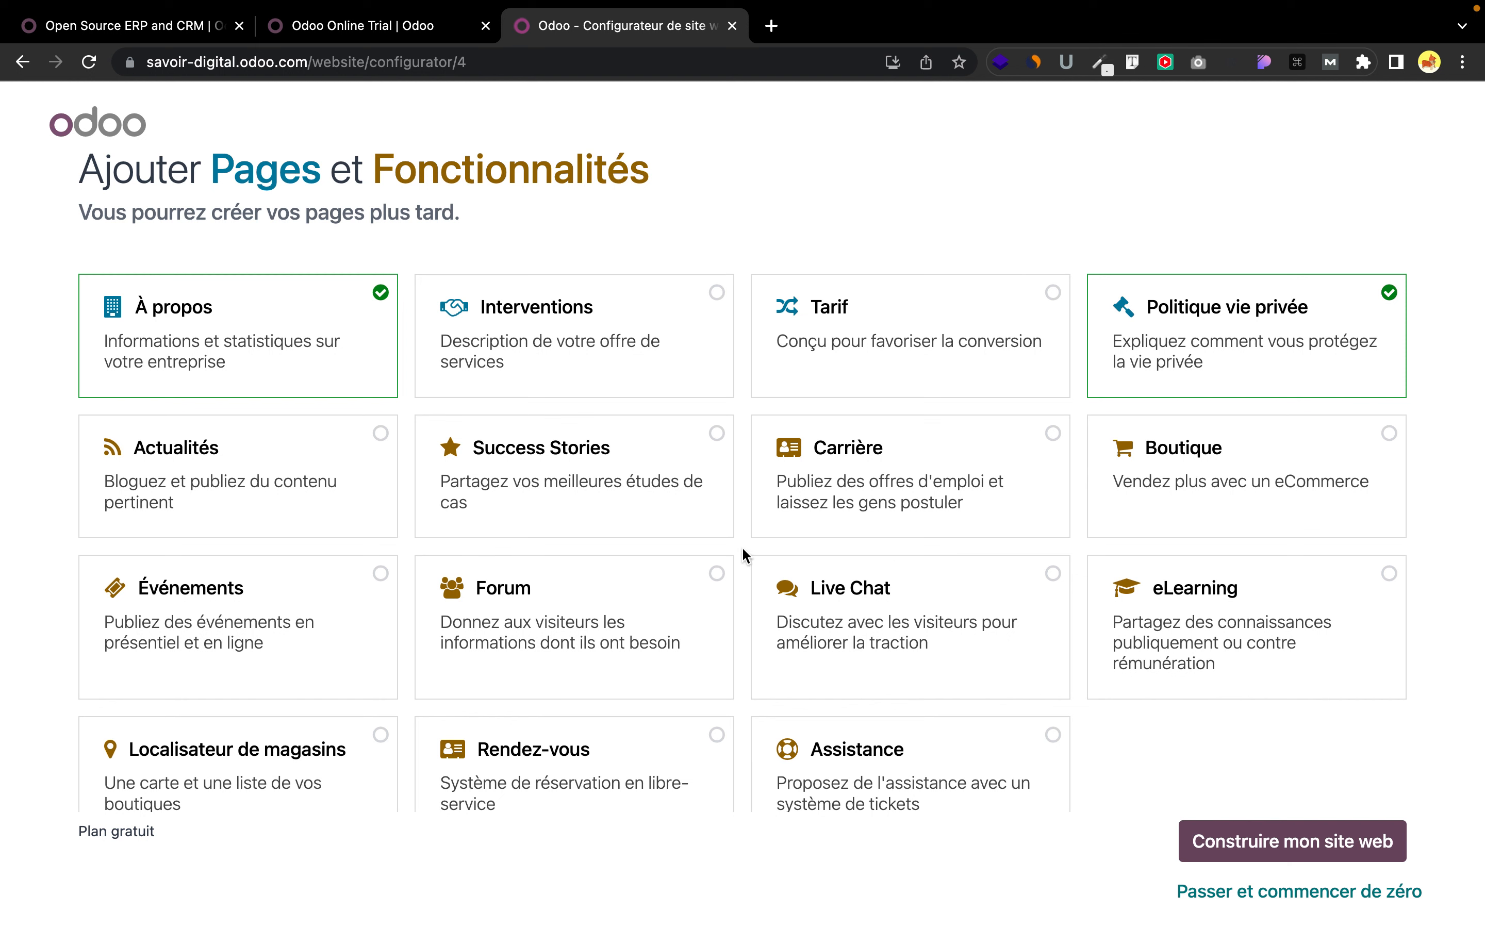
Step: Build the website with only the selected pages, without adding any of the other features
scroll(741, 547, "down", 2)
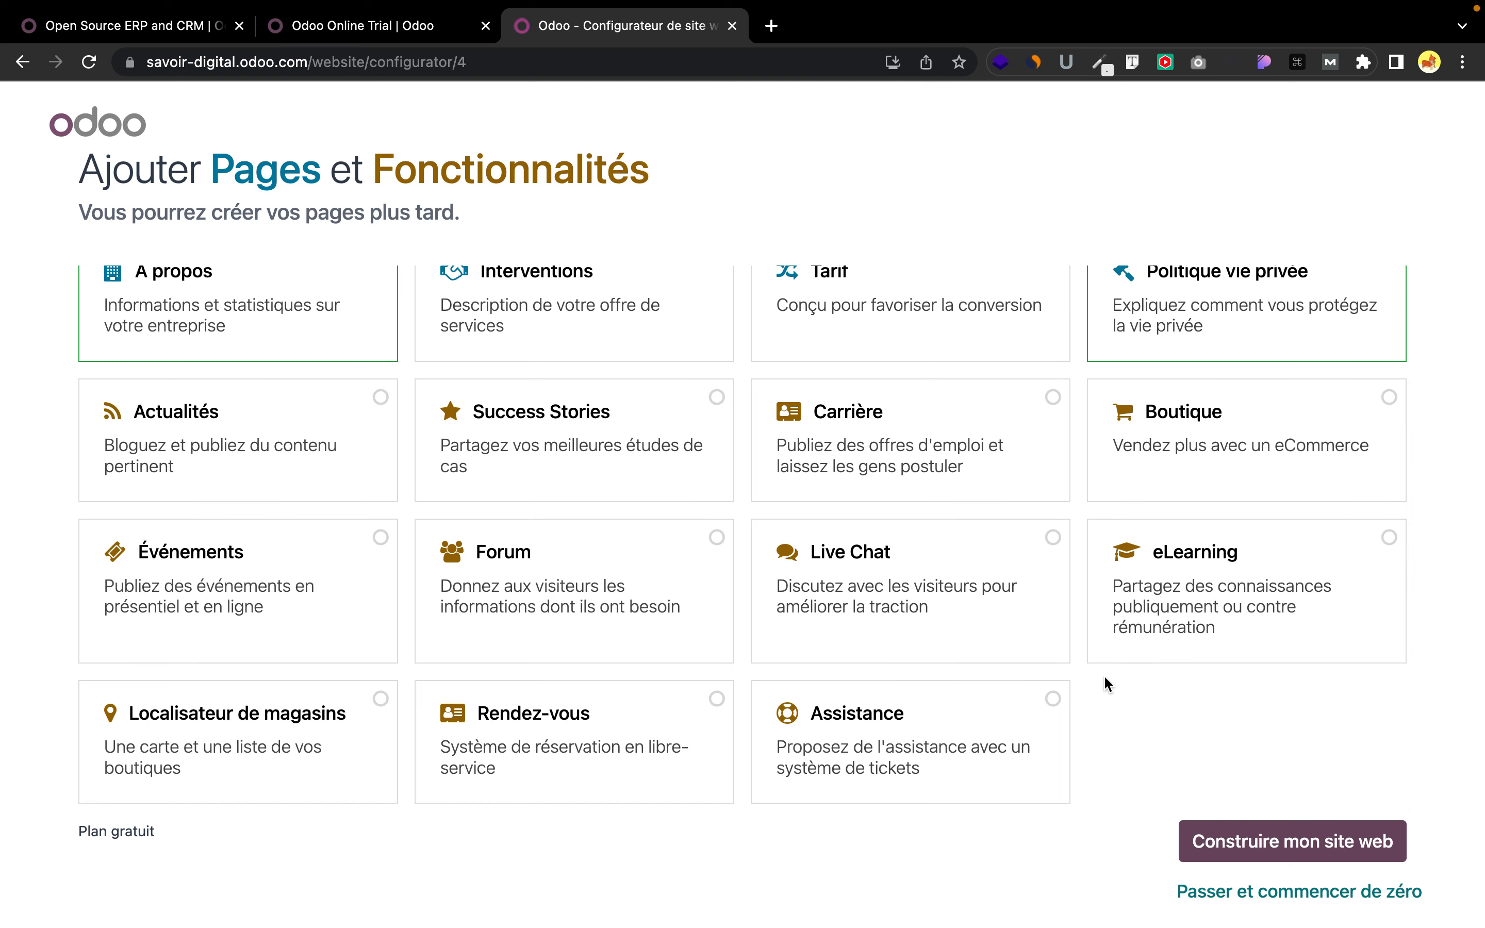
scroll(1105, 667, "up", 2)
scroll(1105, 666, "down", 2)
scroll(1127, 658, "up", 1)
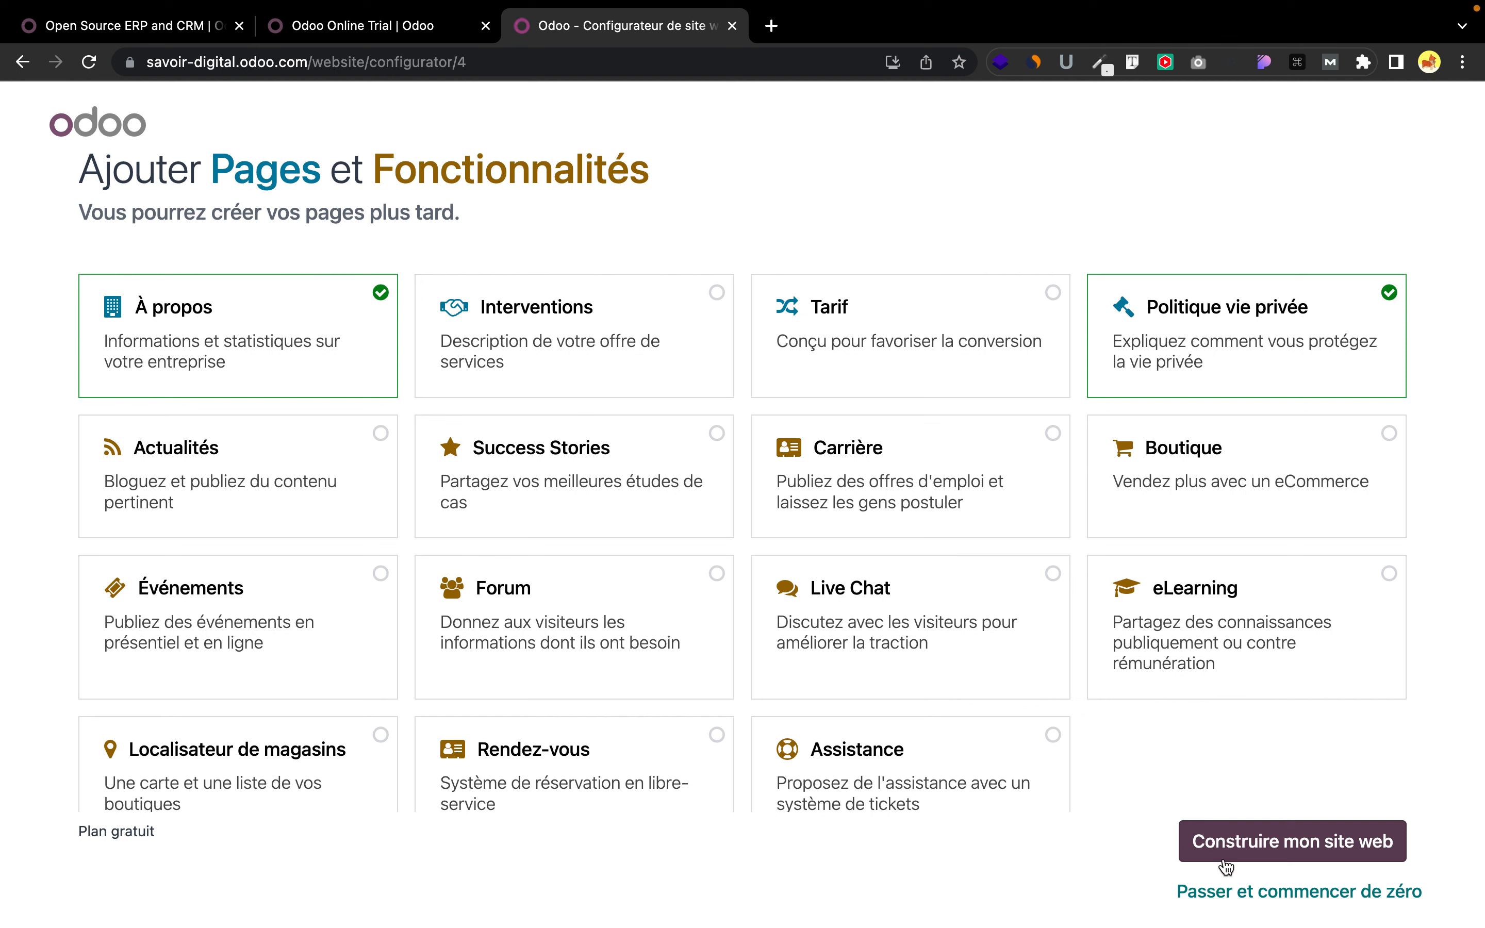
left_click(1345, 846)
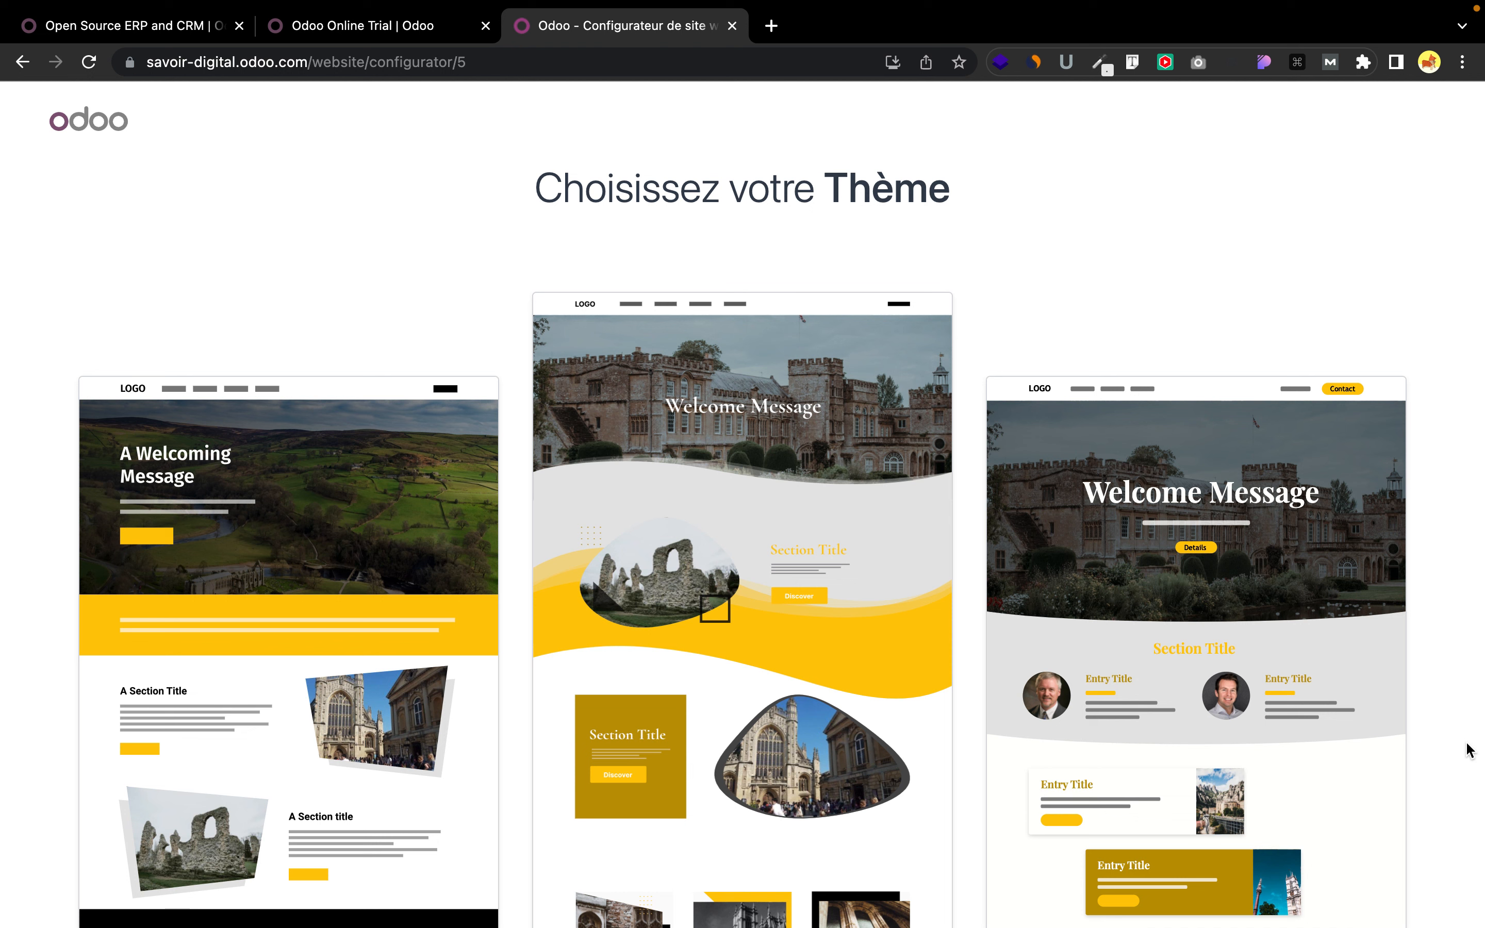
Step: Choose the theme with the green countryside image and "A Welcoming Message" to generate the site
scroll(1467, 750, "down", 4)
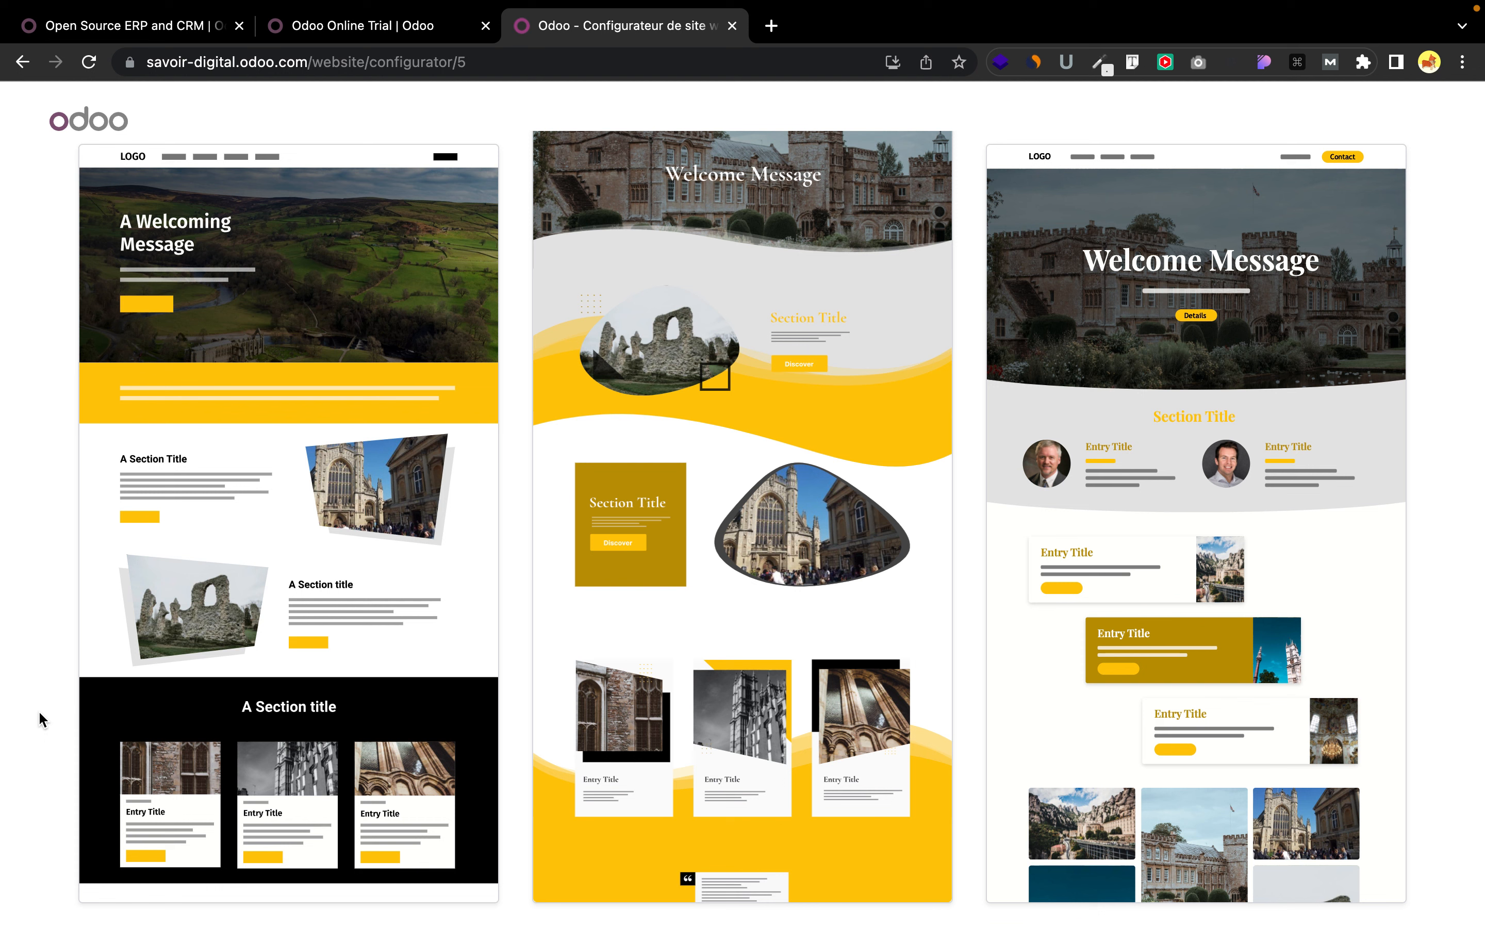
mouse_move(97, 769)
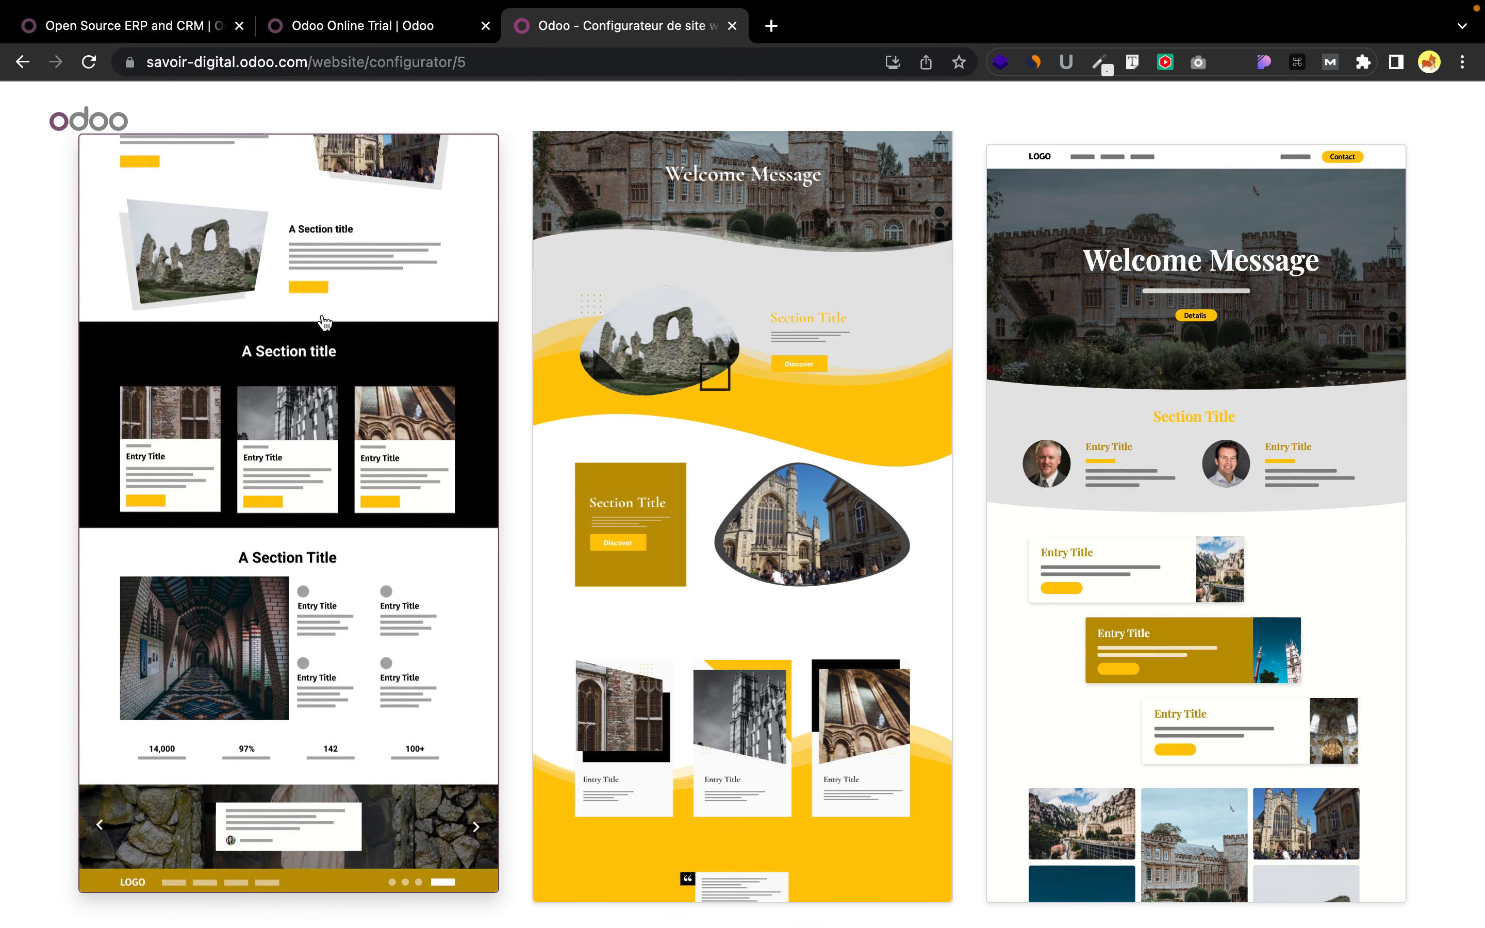
left_click(323, 323)
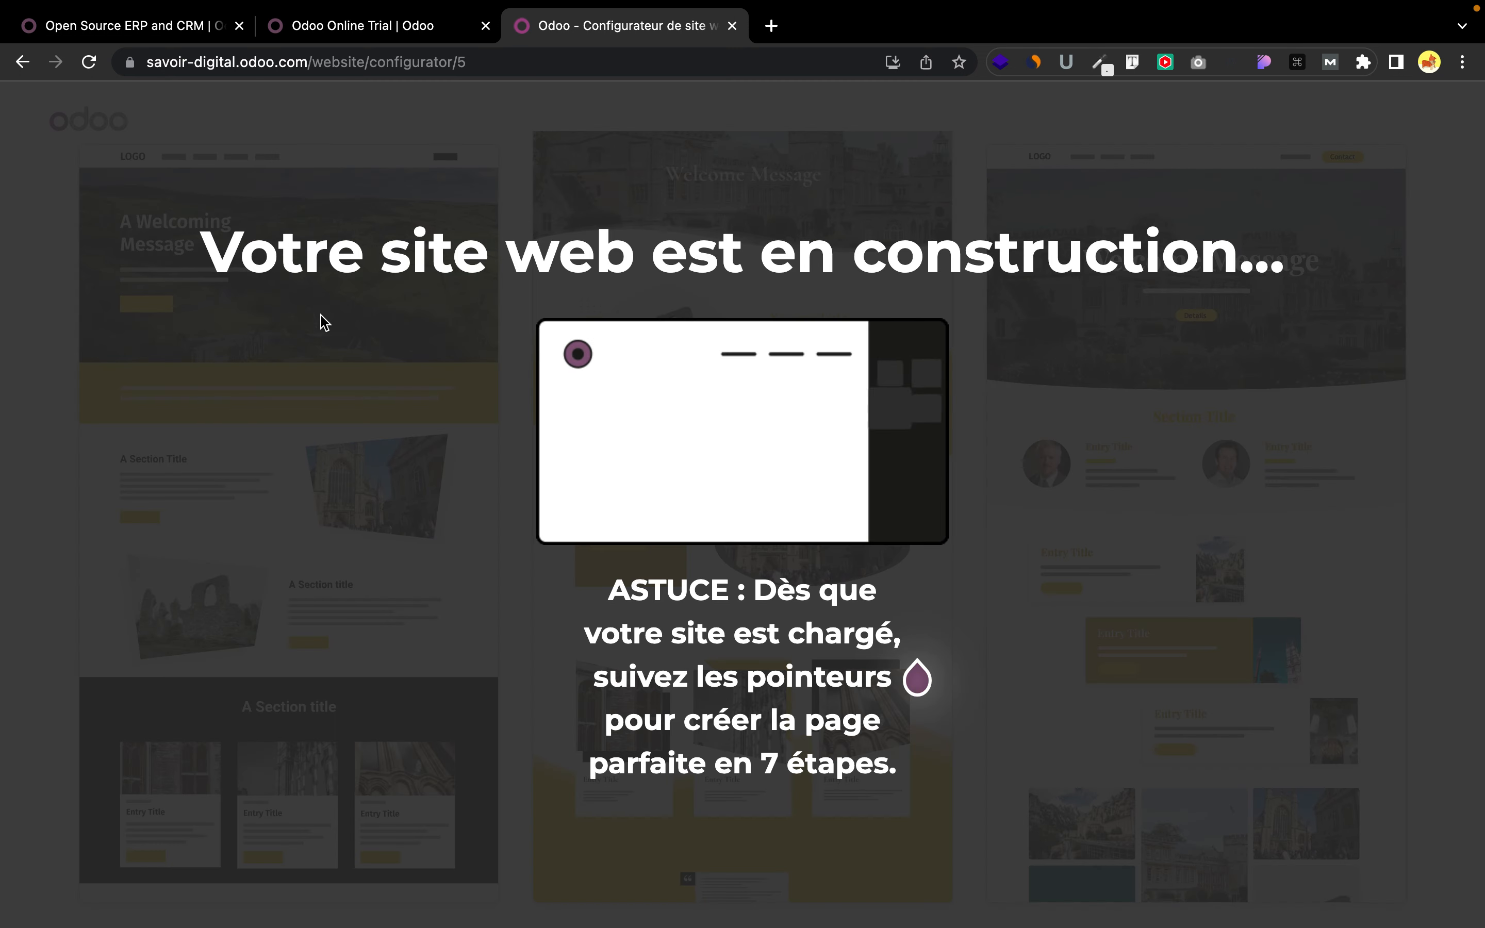
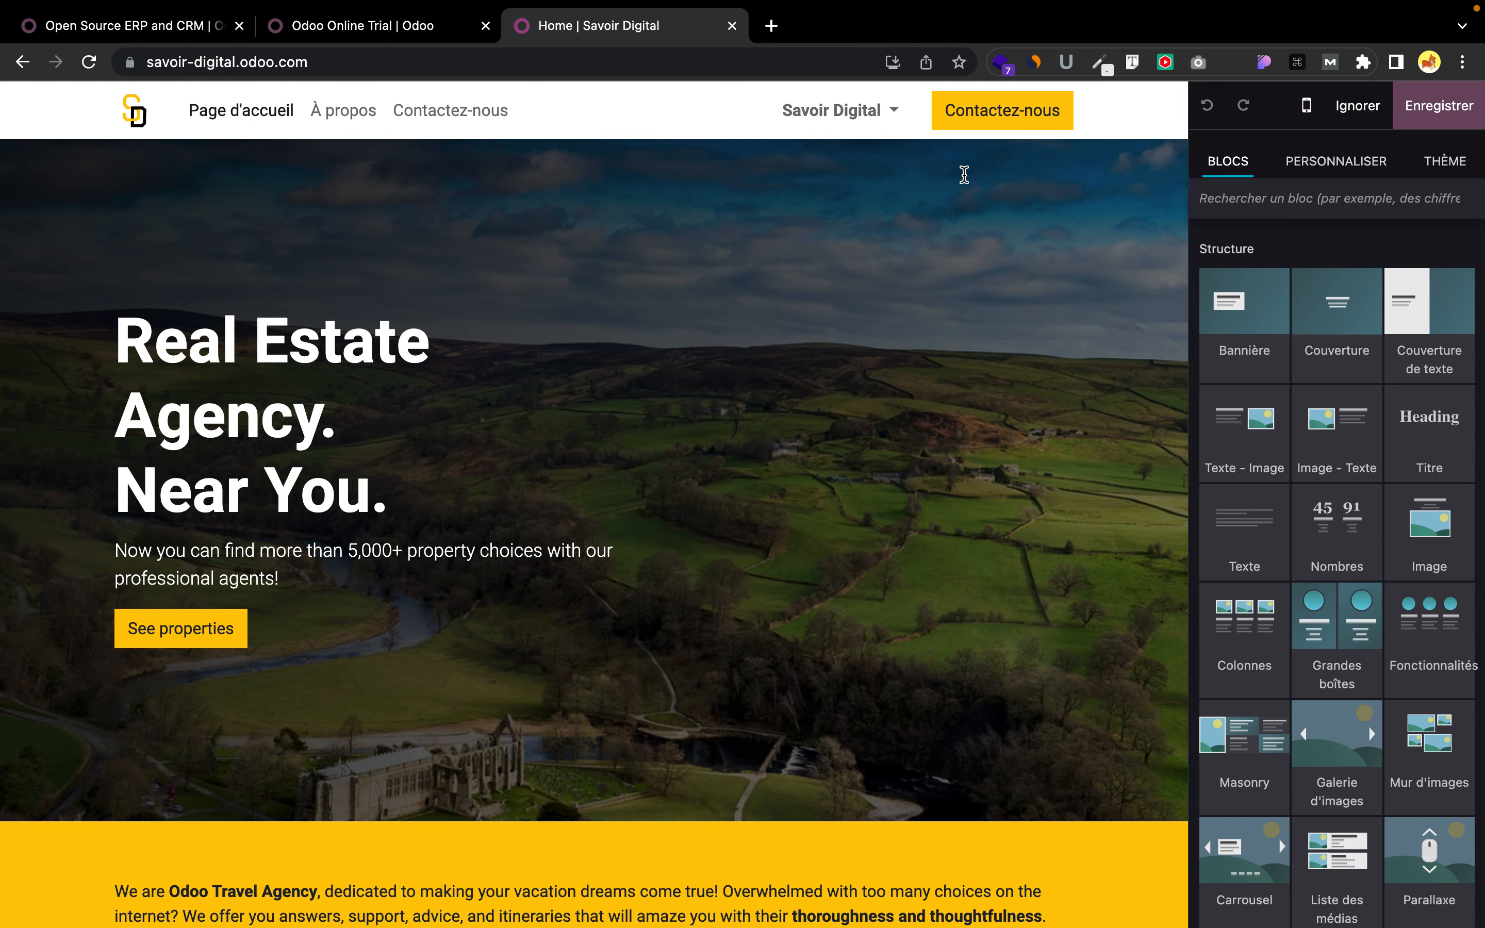
Step: Examine the generated home page from its banner to the footer links
scroll(544, 538, "down", 10)
scroll(545, 539, "down", 5)
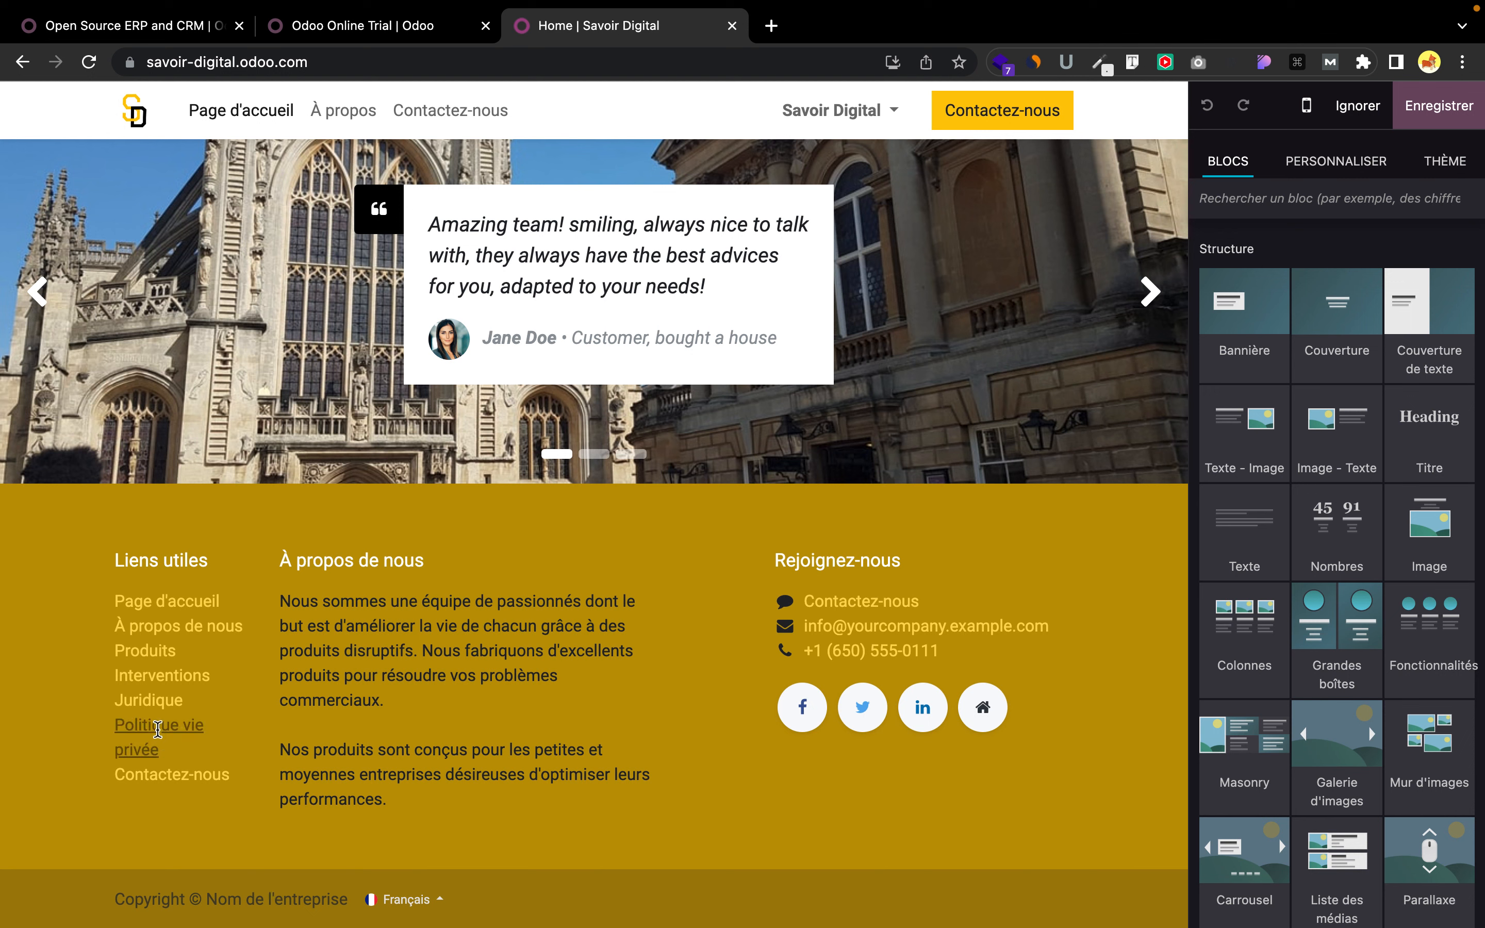
scroll(158, 729, "up", 15)
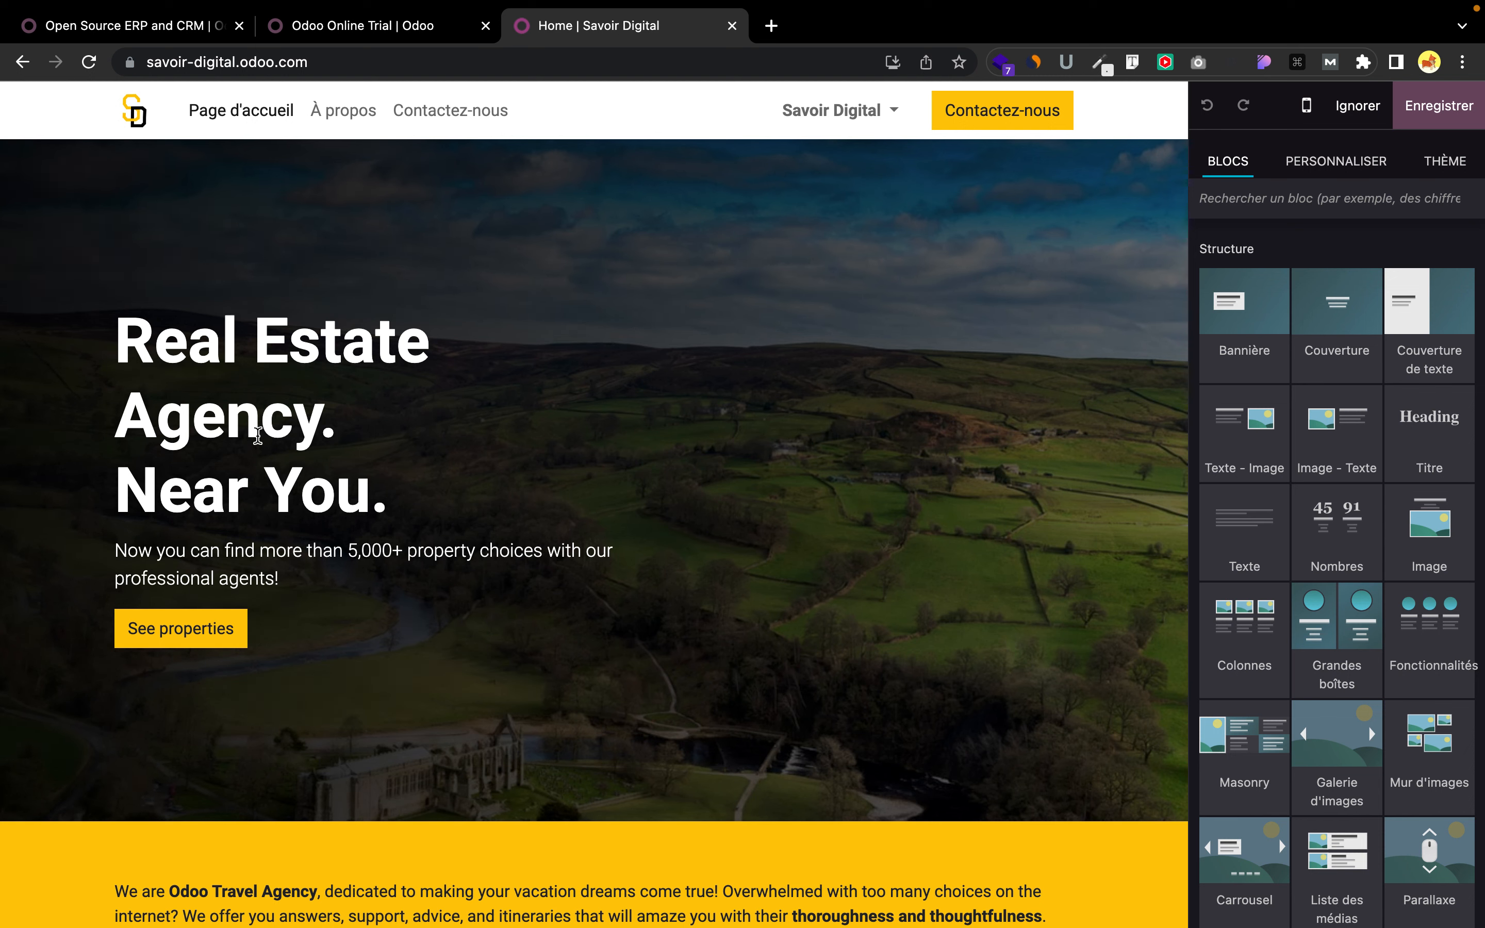
Step: Examine the available building blocks and the "Real Estate Agency" banner's styling options, including the background image width choices
double_click(258, 435)
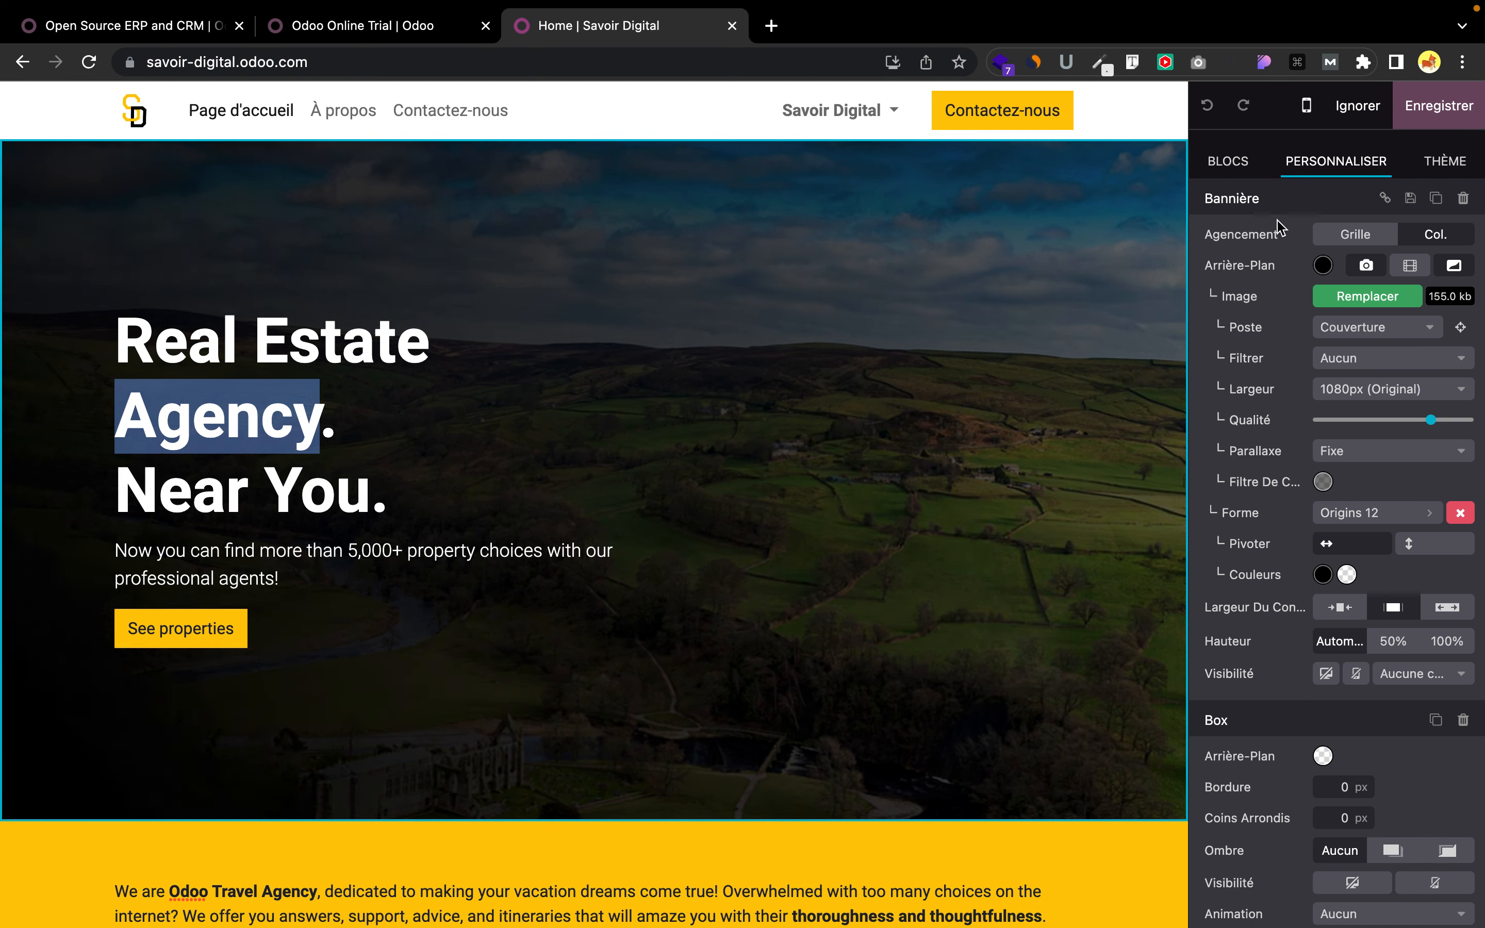
left_click(1237, 174)
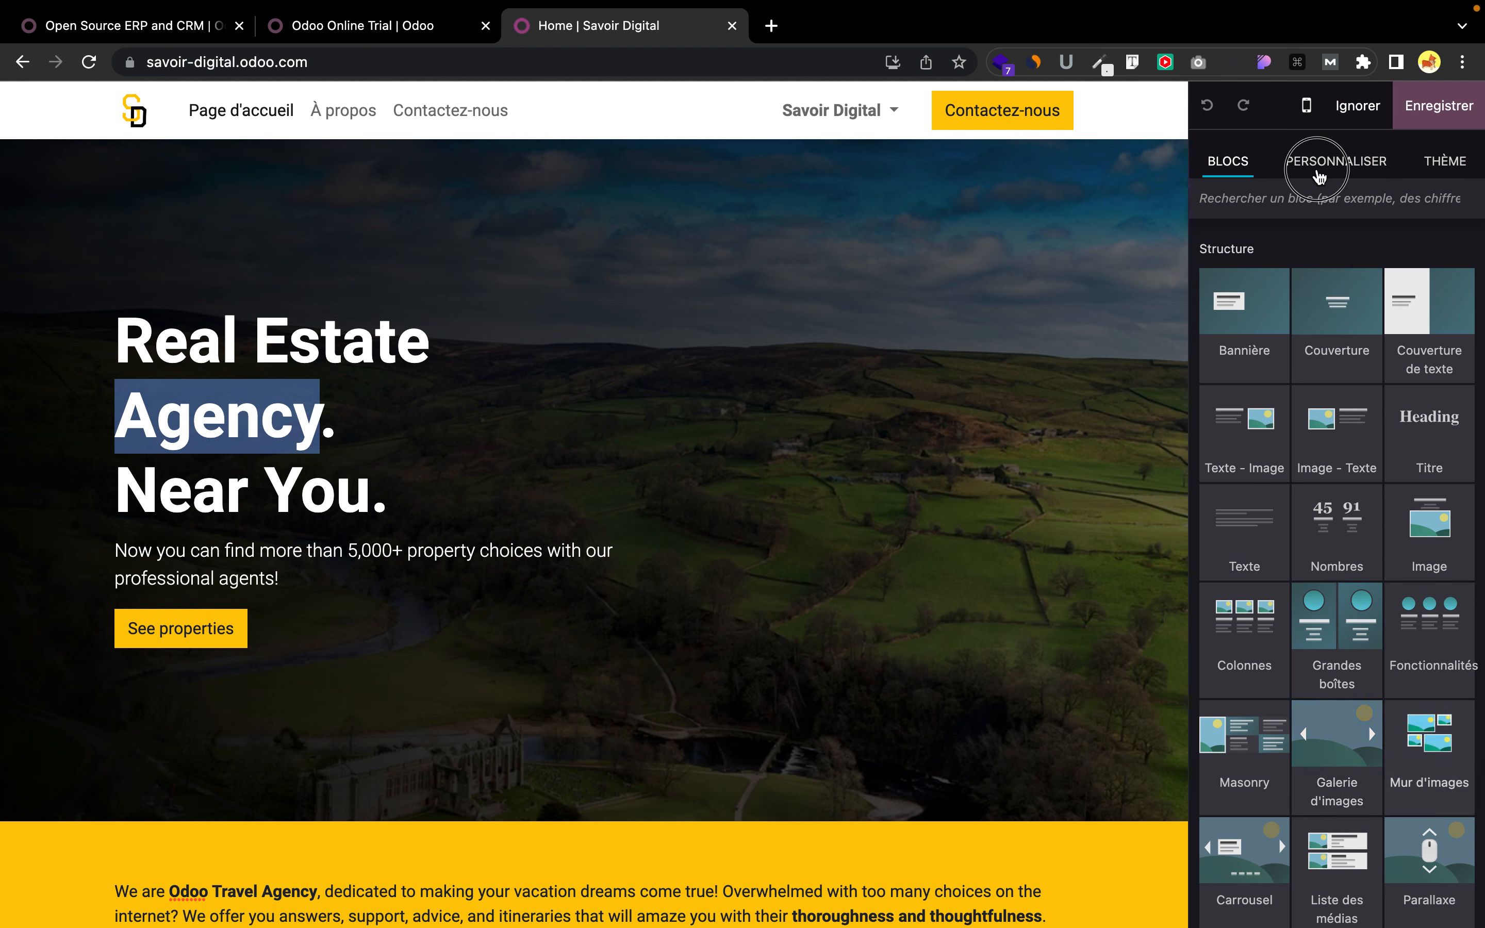
left_click(1320, 174)
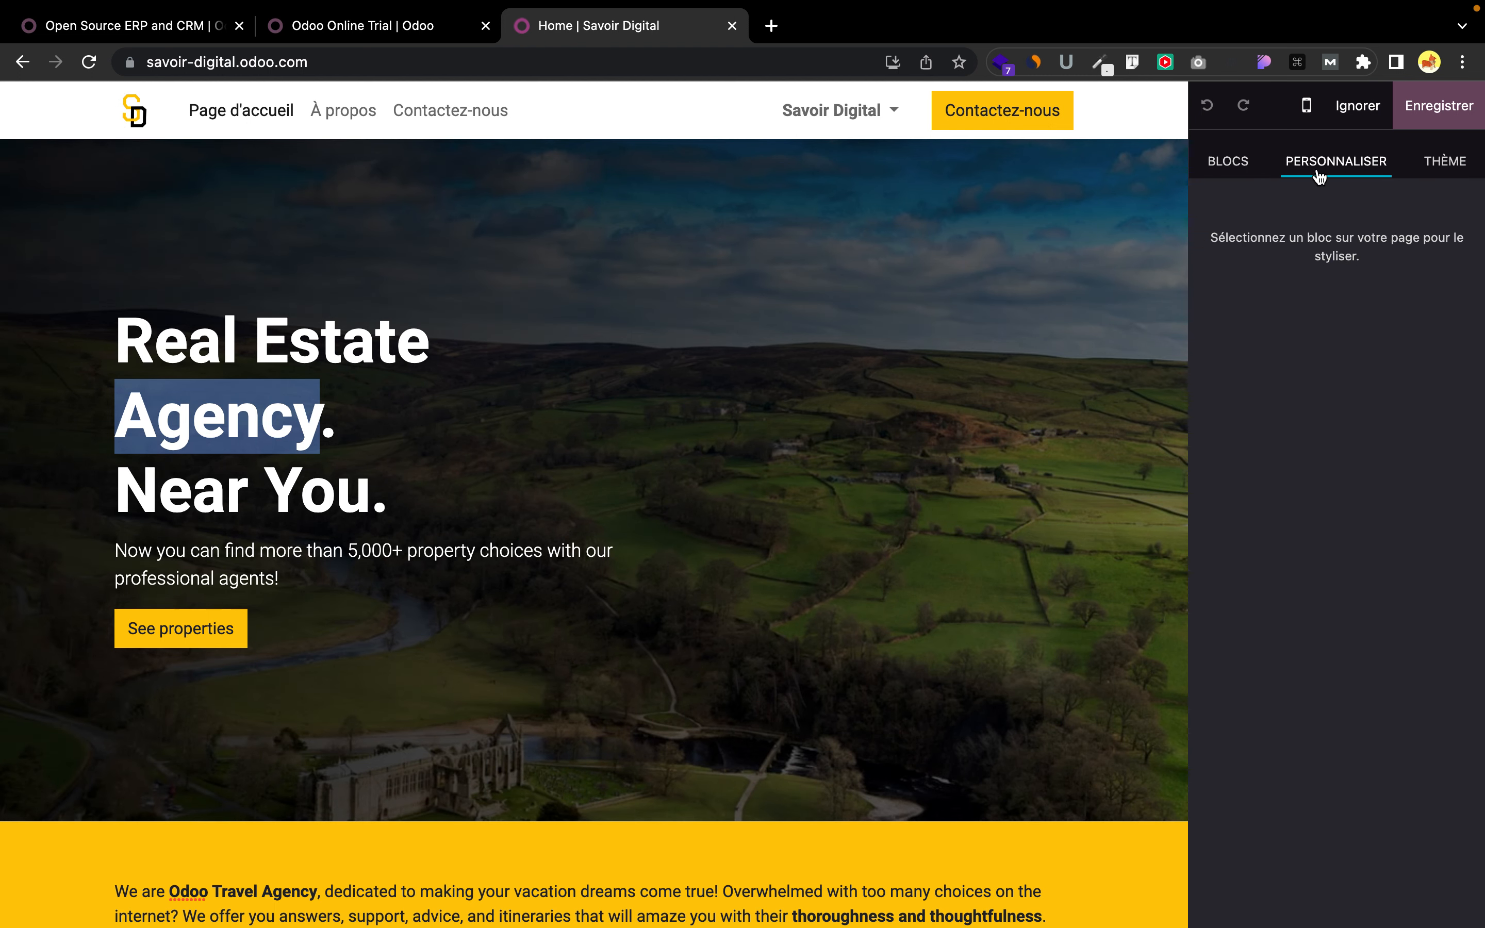
left_click(346, 423)
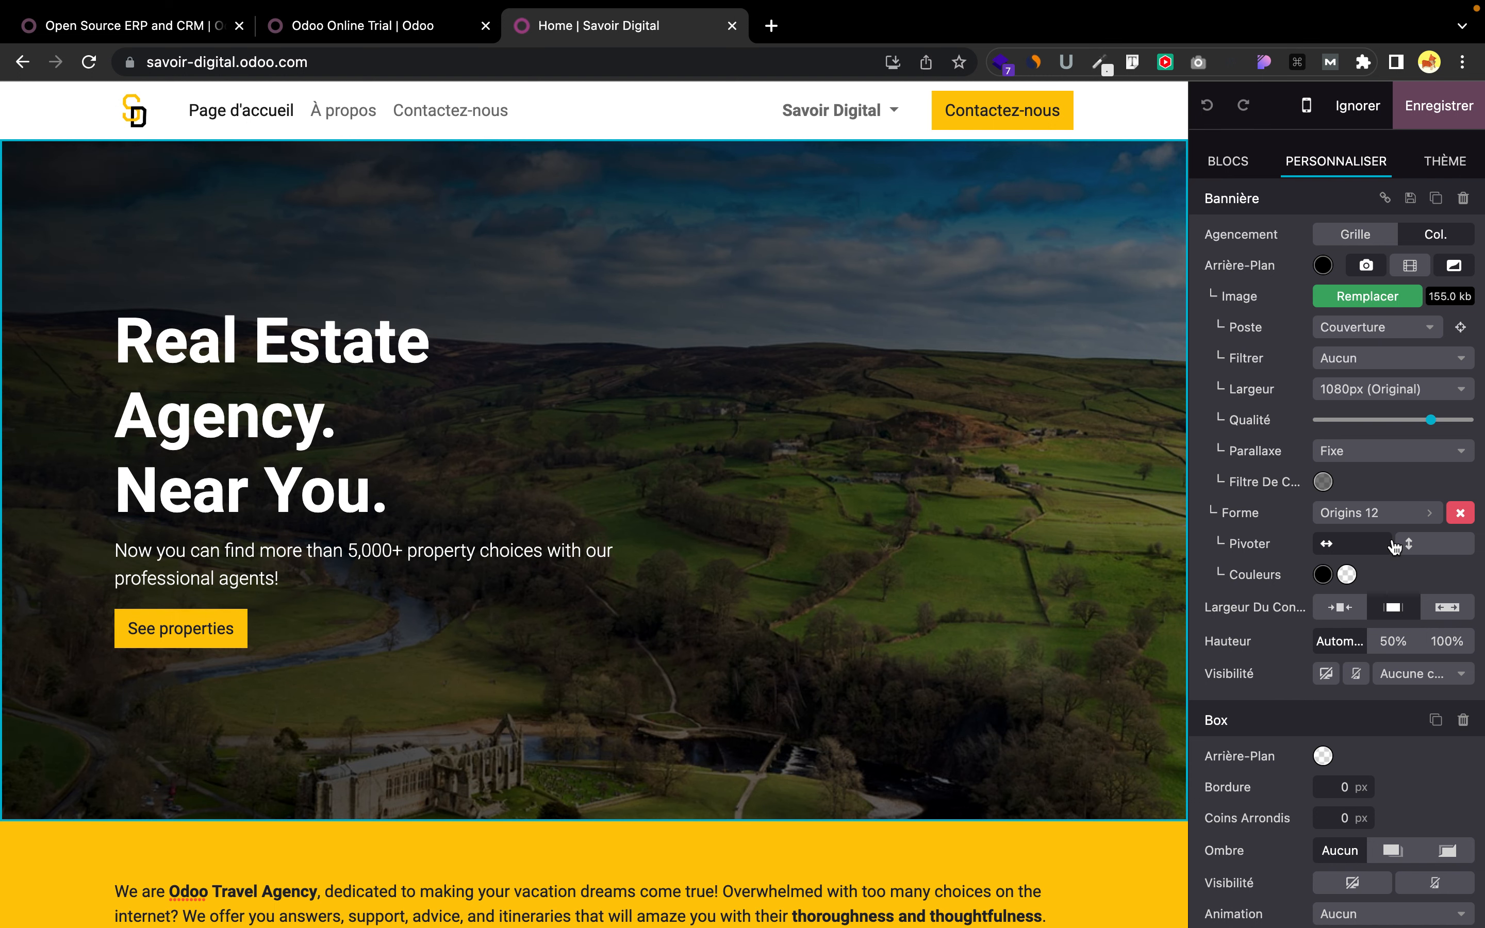
scroll(1337, 564, "down", 2)
scroll(1338, 565, "up", 2)
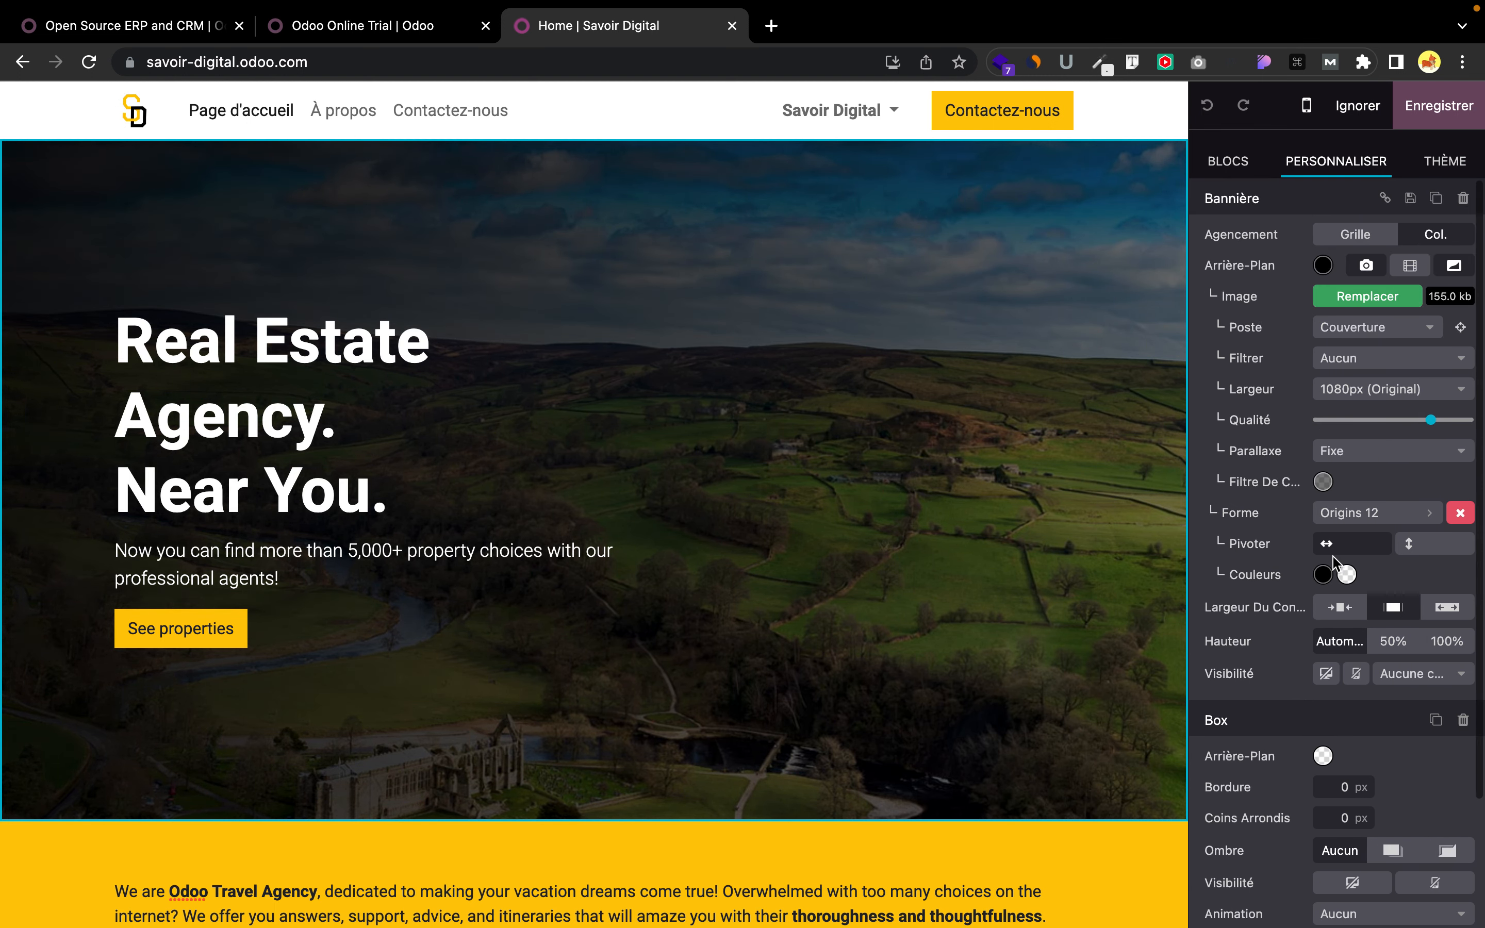
left_click(1354, 396)
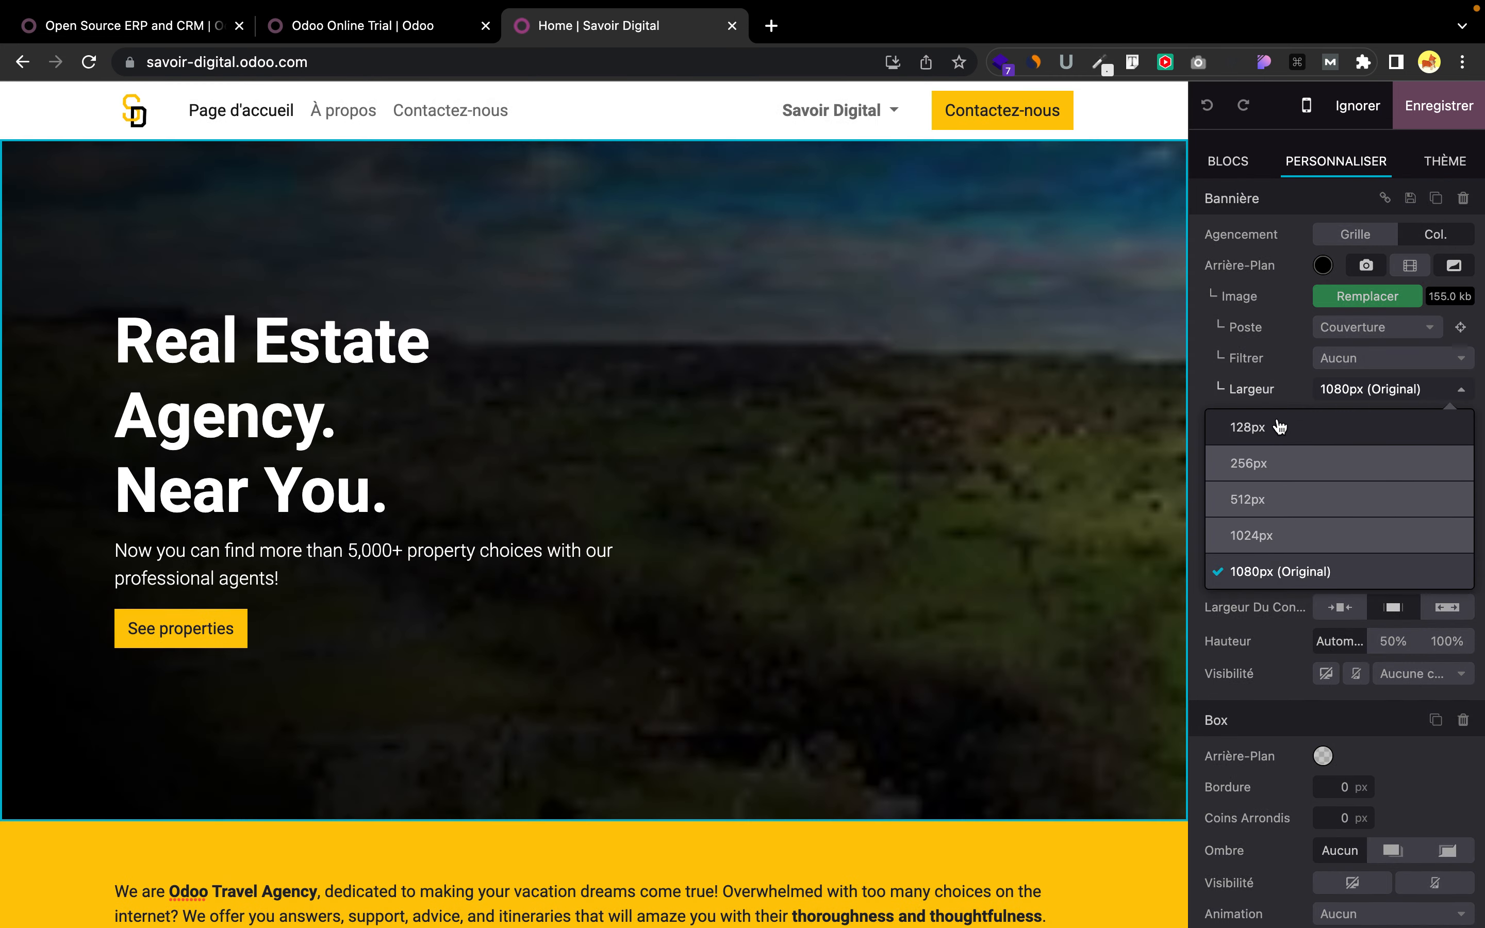
left_click(1270, 370)
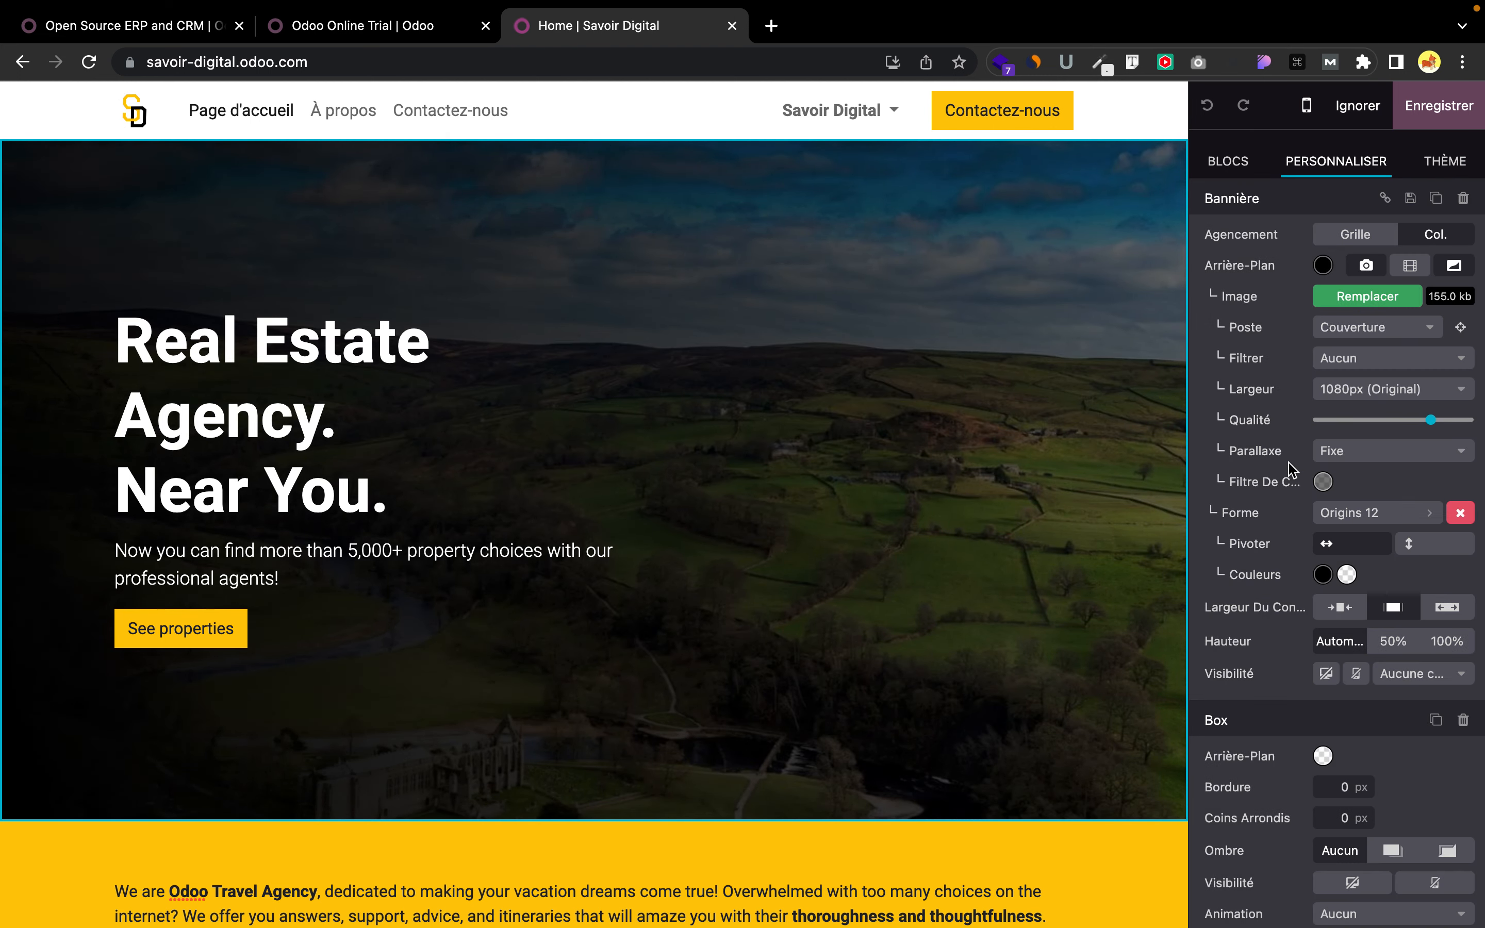
Step: Examine the yellow text block's styling options and the theme colours offered for its background
scroll(1292, 470, "down", 5)
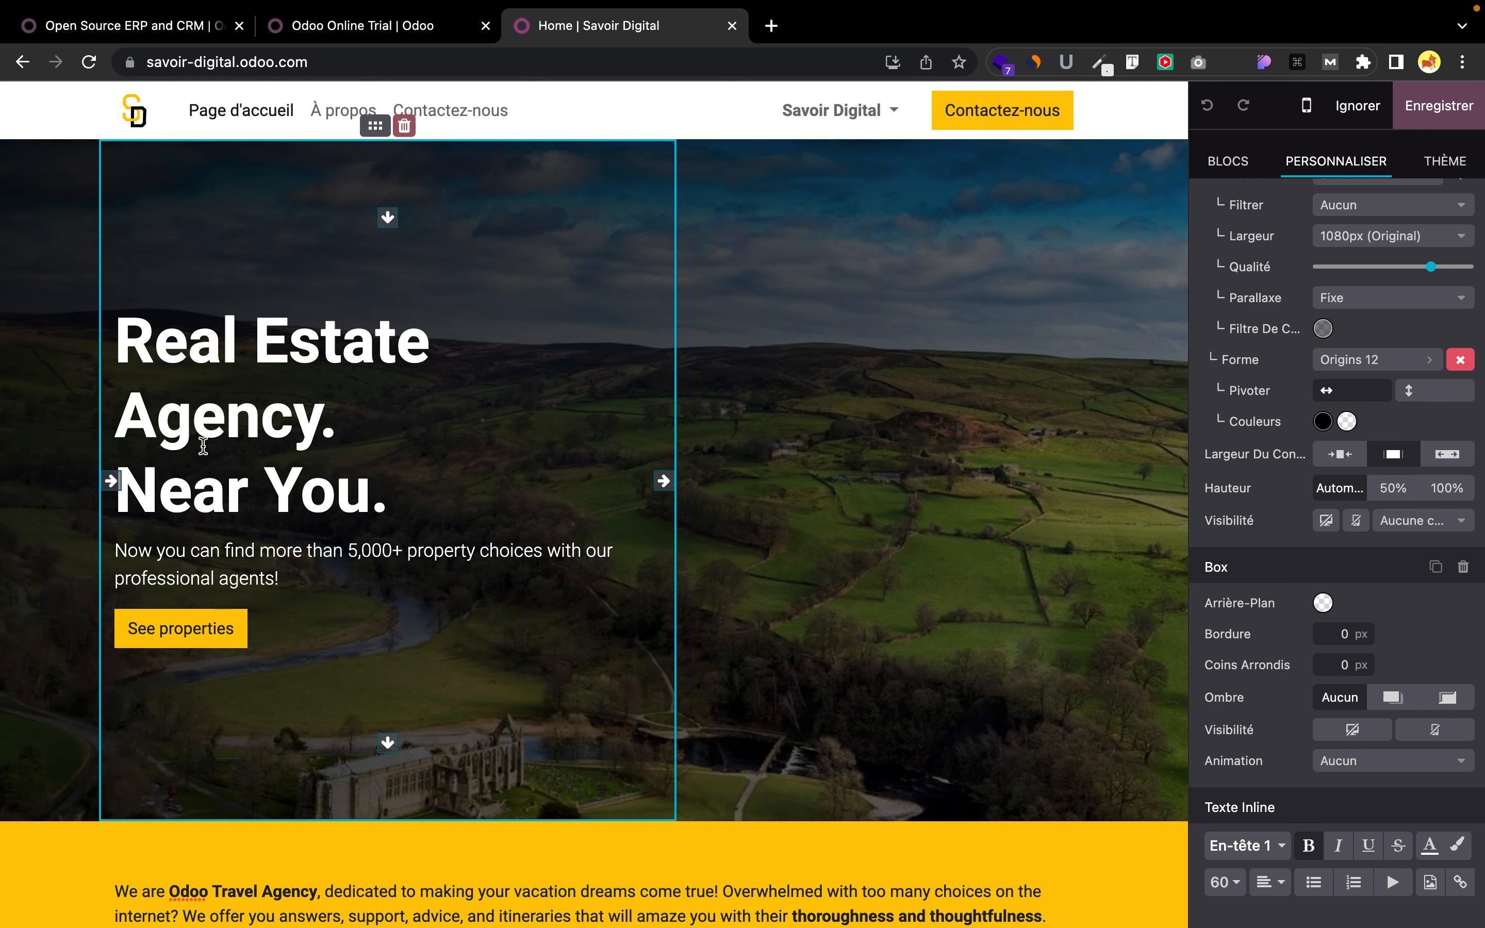
scroll(656, 619, "down", 5)
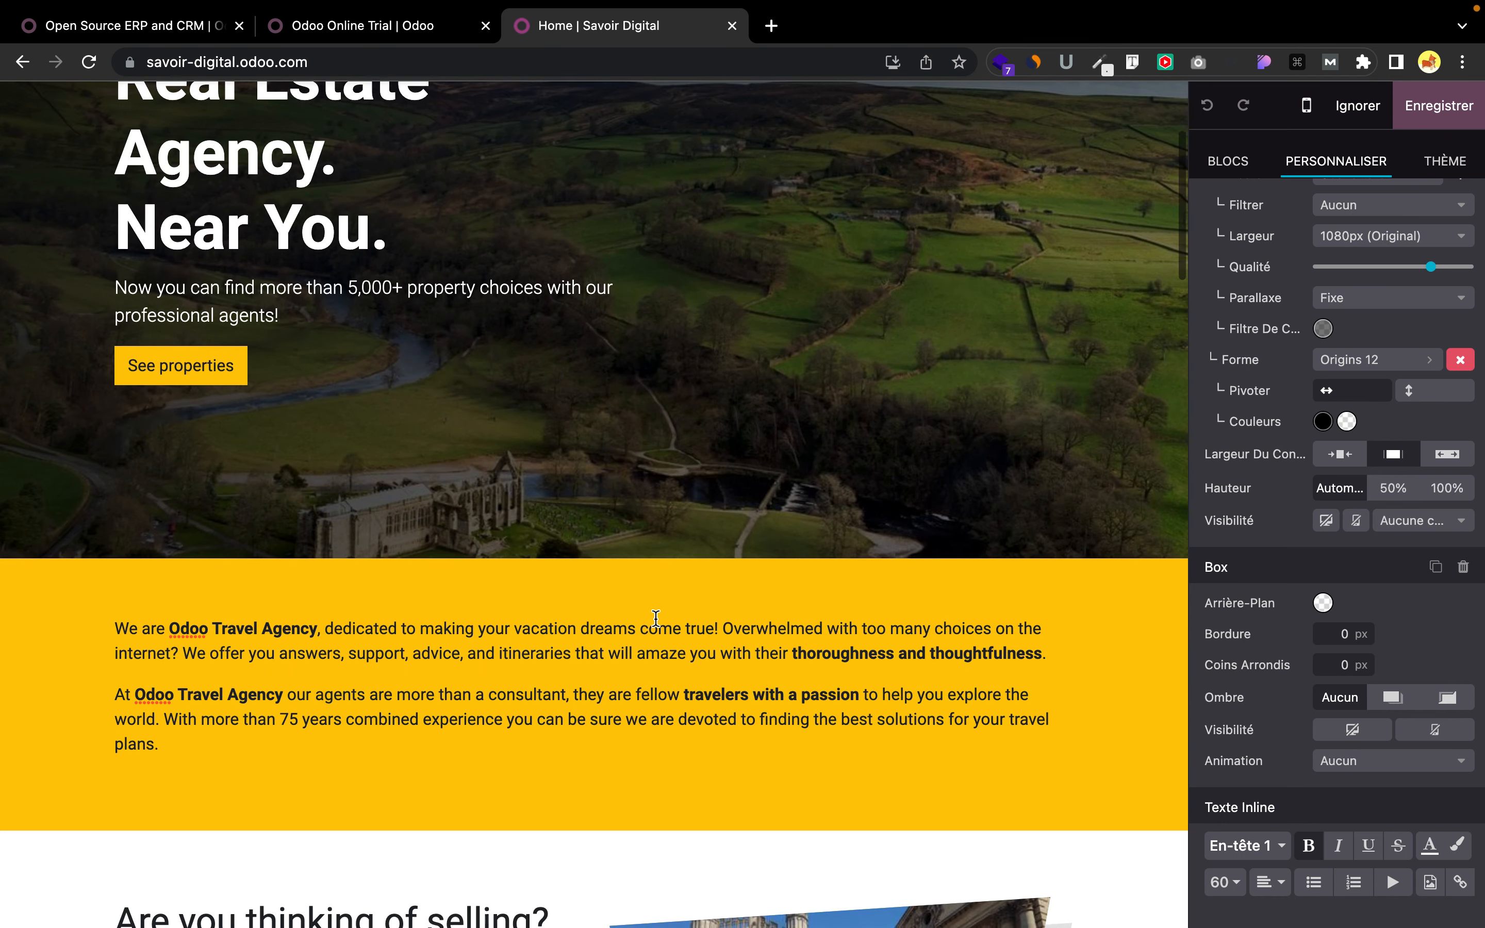
scroll(656, 618, "down", 4)
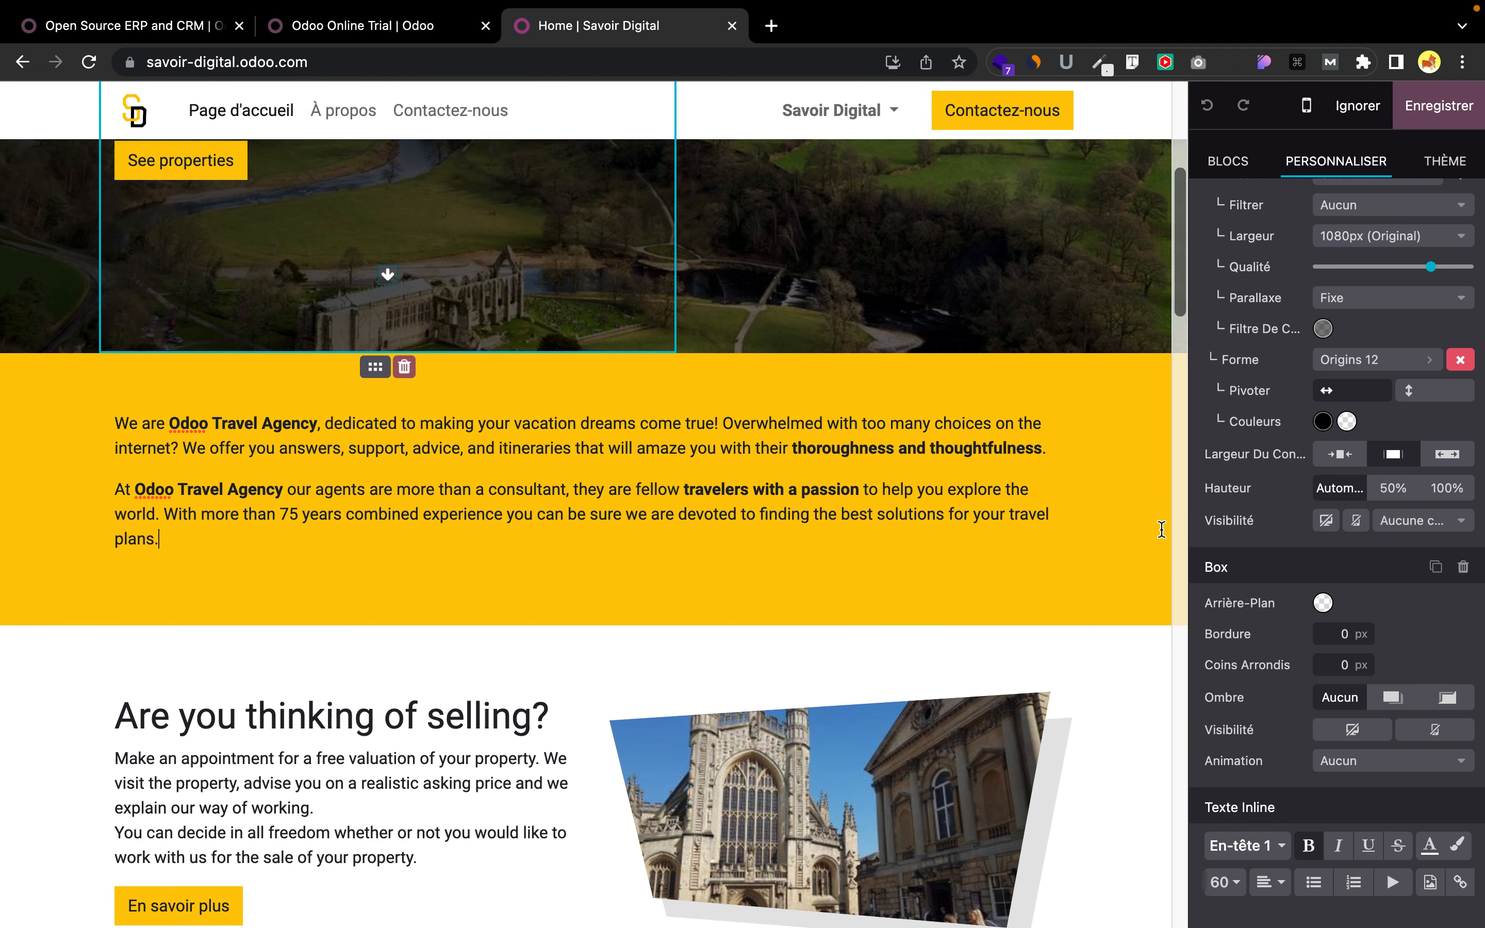
left_click(1115, 537)
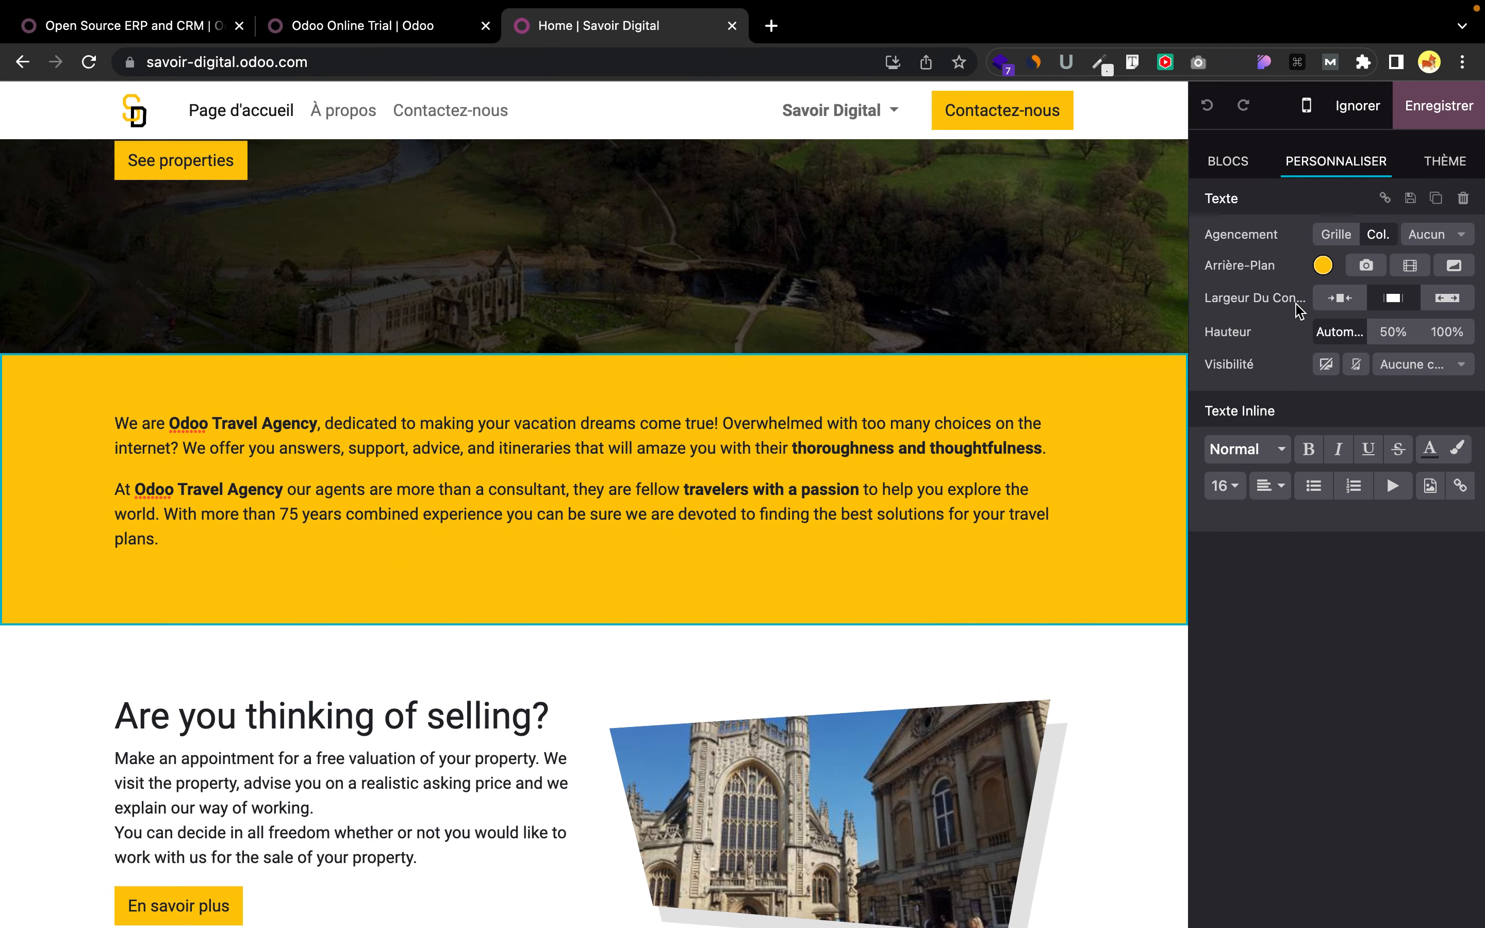
left_click(1324, 265)
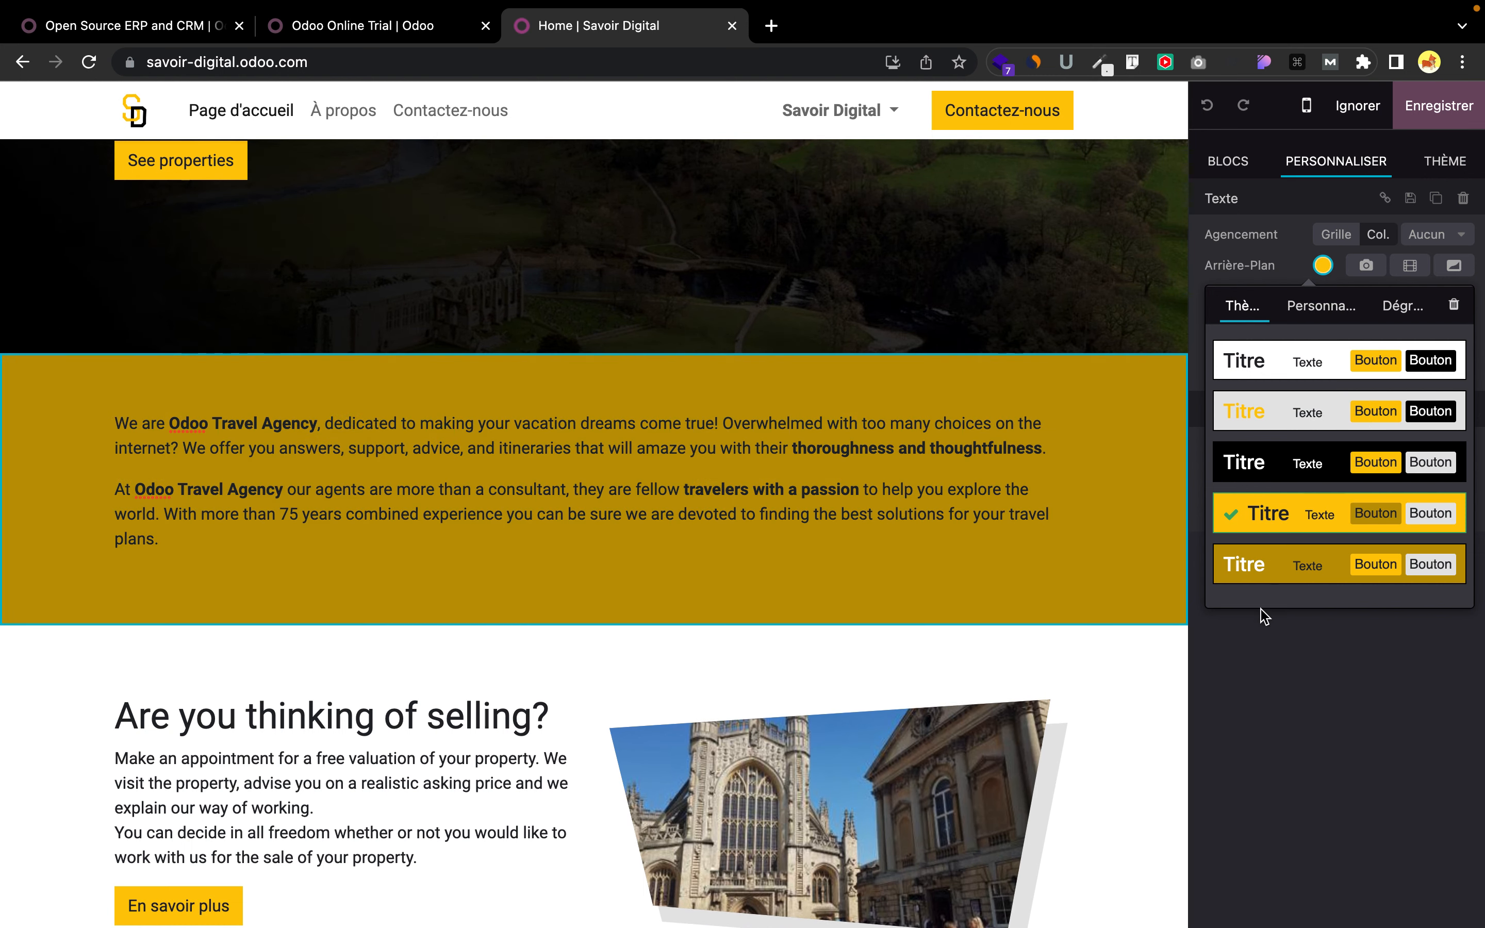
left_click(1208, 683)
Step: Examine the block, column and image options for the picture beside "Are you thinking of selling?"
scroll(879, 725, "down", 1)
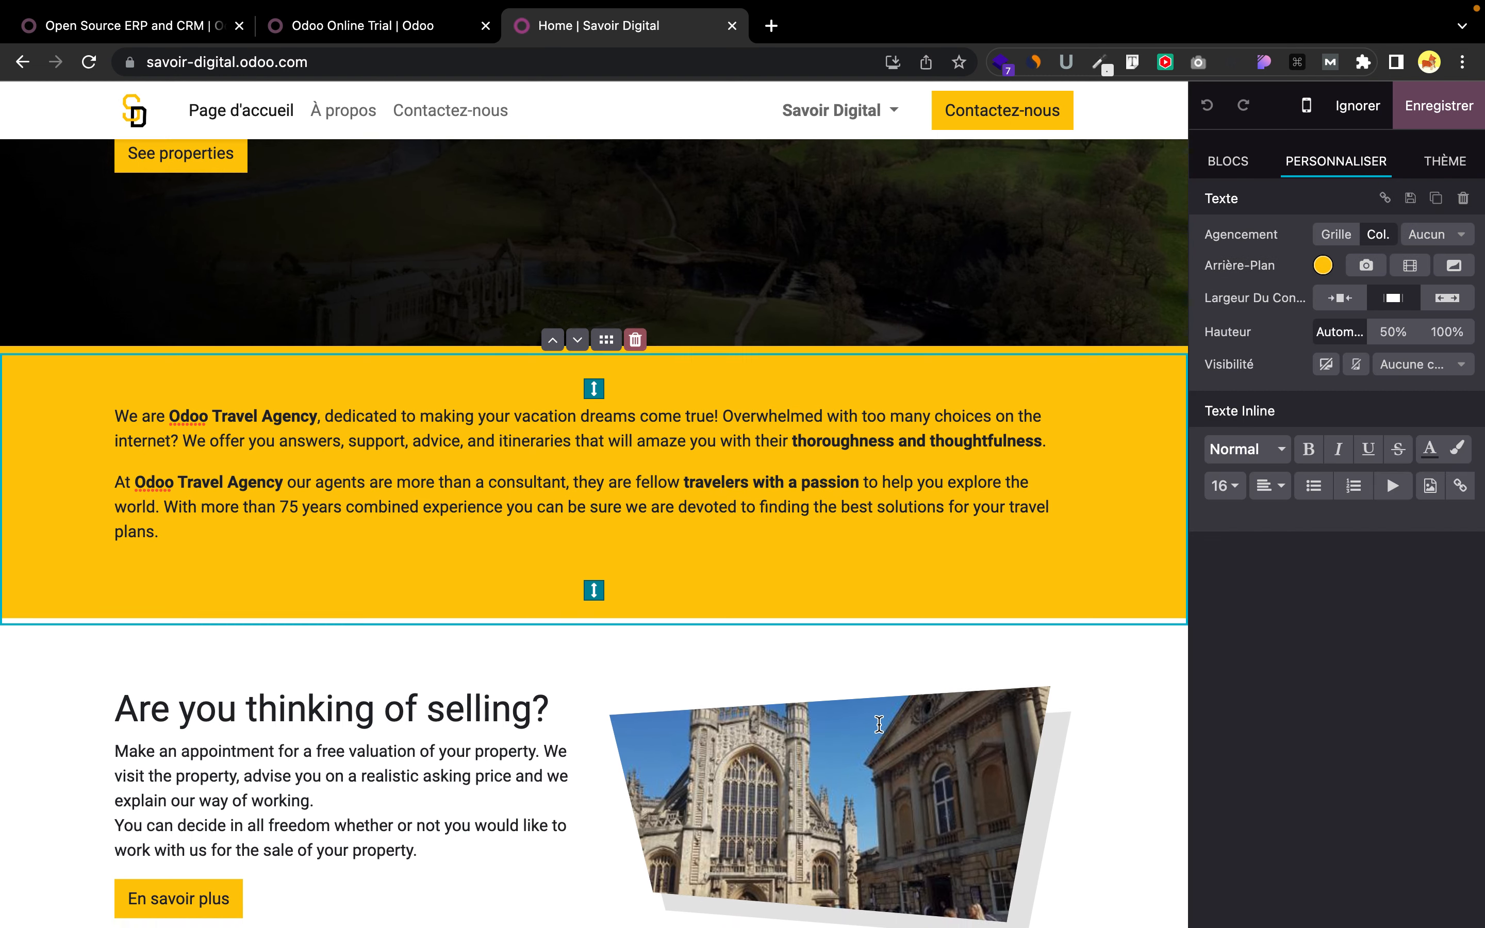
scroll(879, 725, "down", 4)
left_click(859, 616)
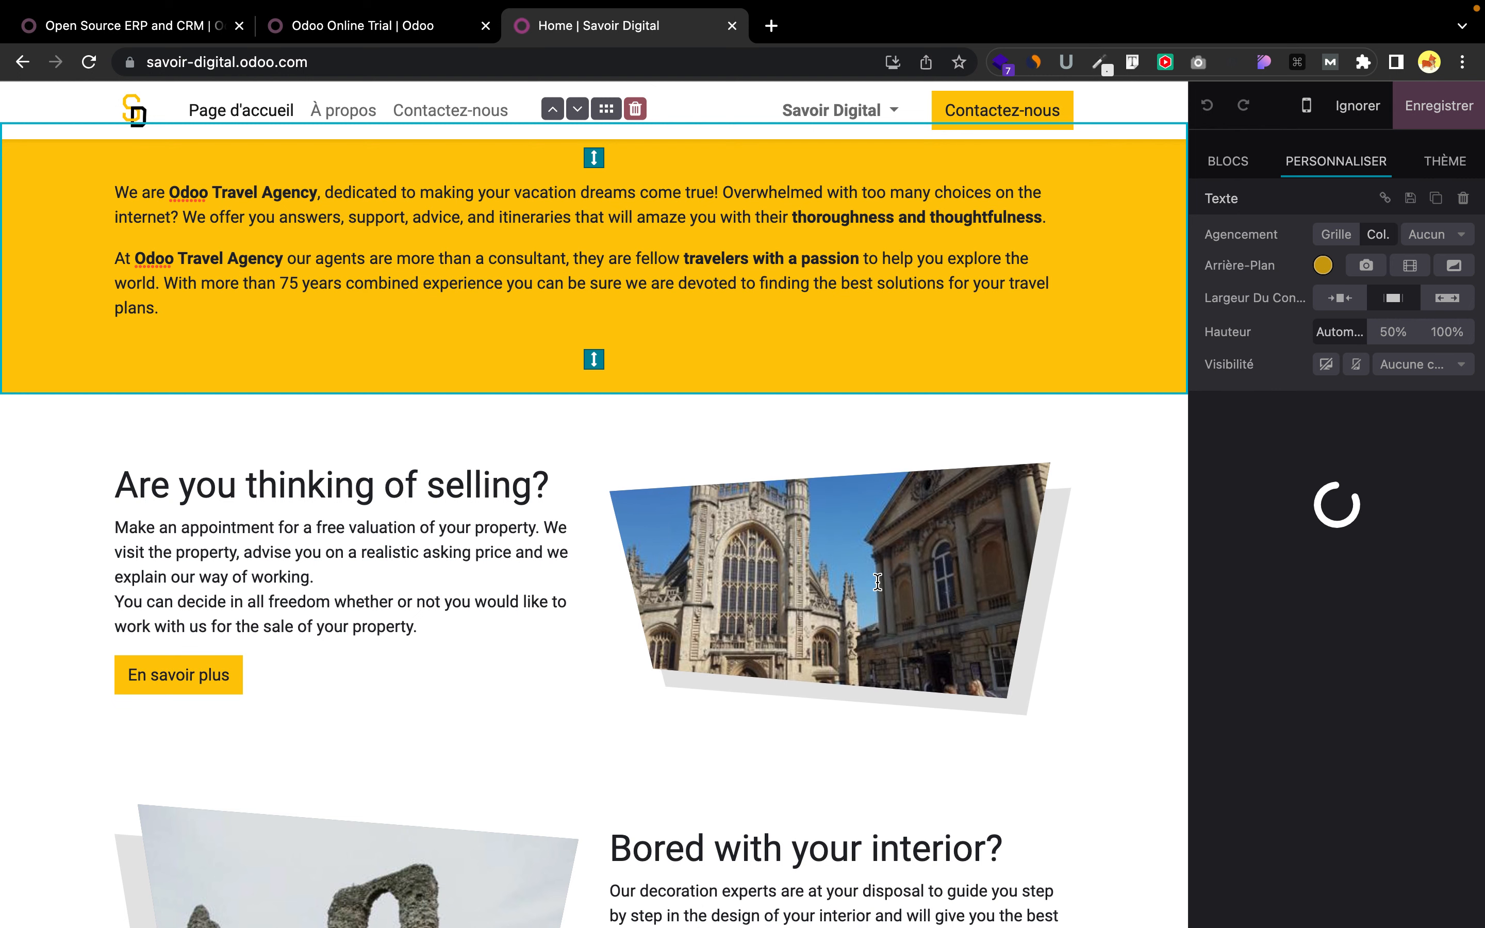
left_click(878, 582)
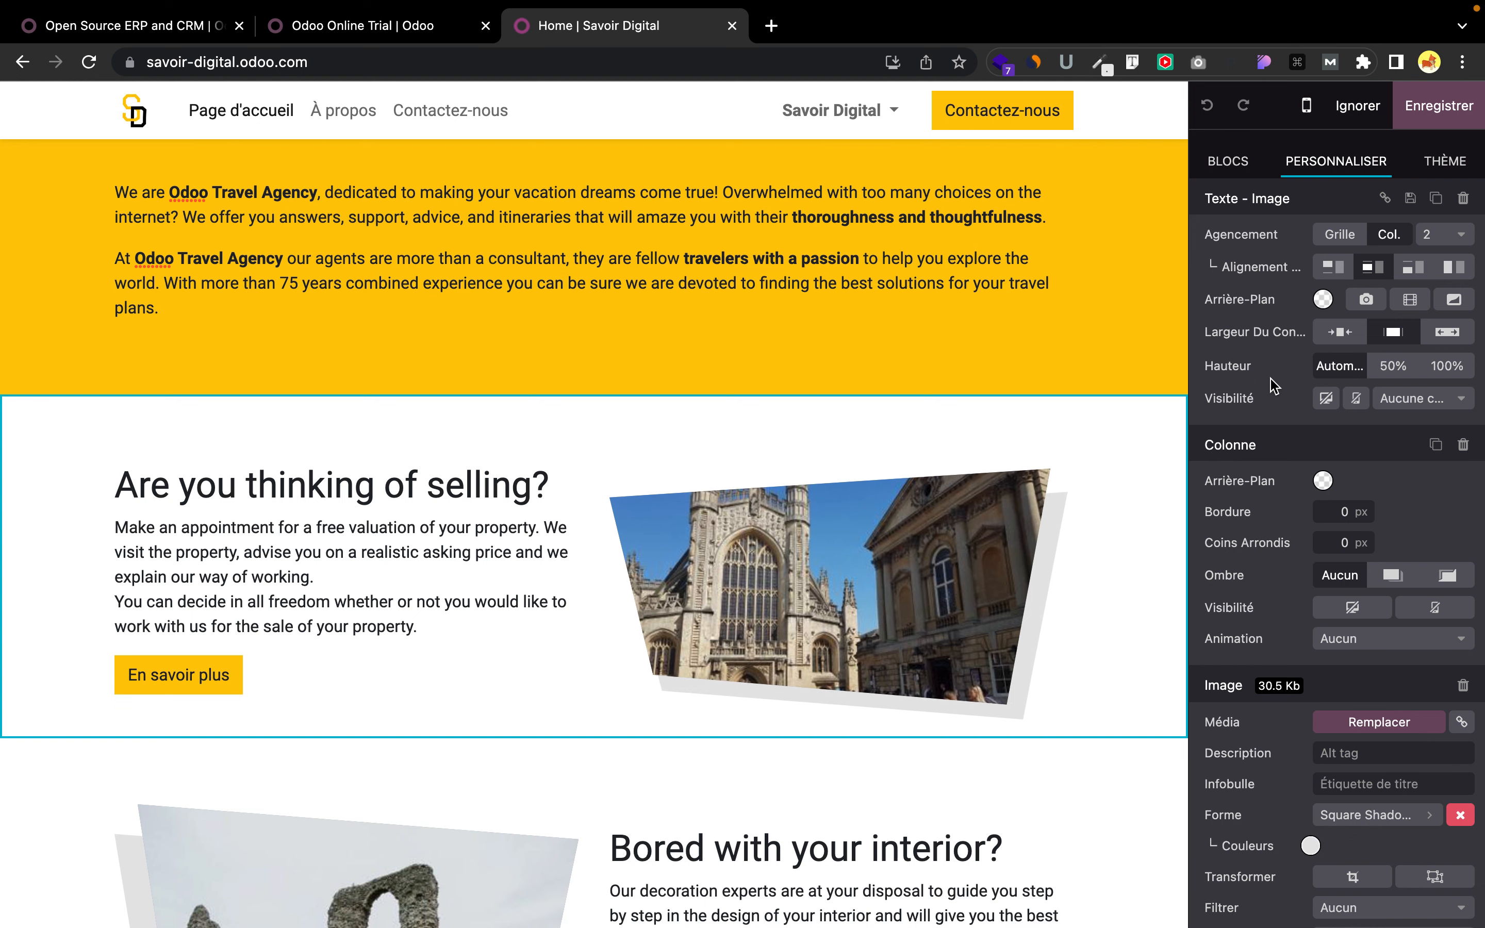
scroll(1275, 393, "down", 5)
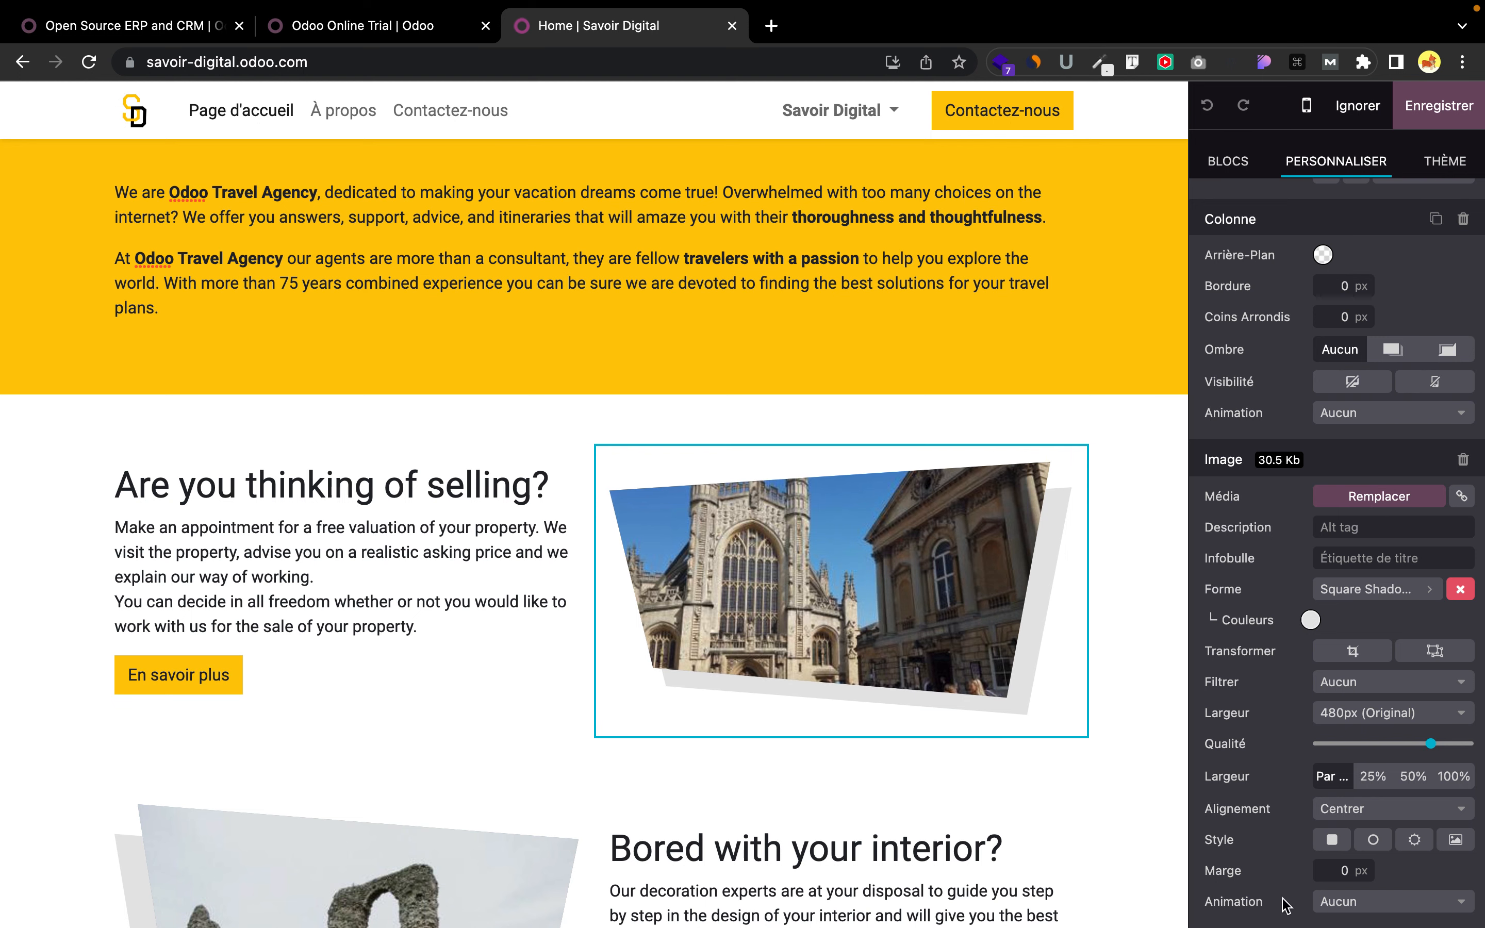
scroll(1252, 497, "up", 5)
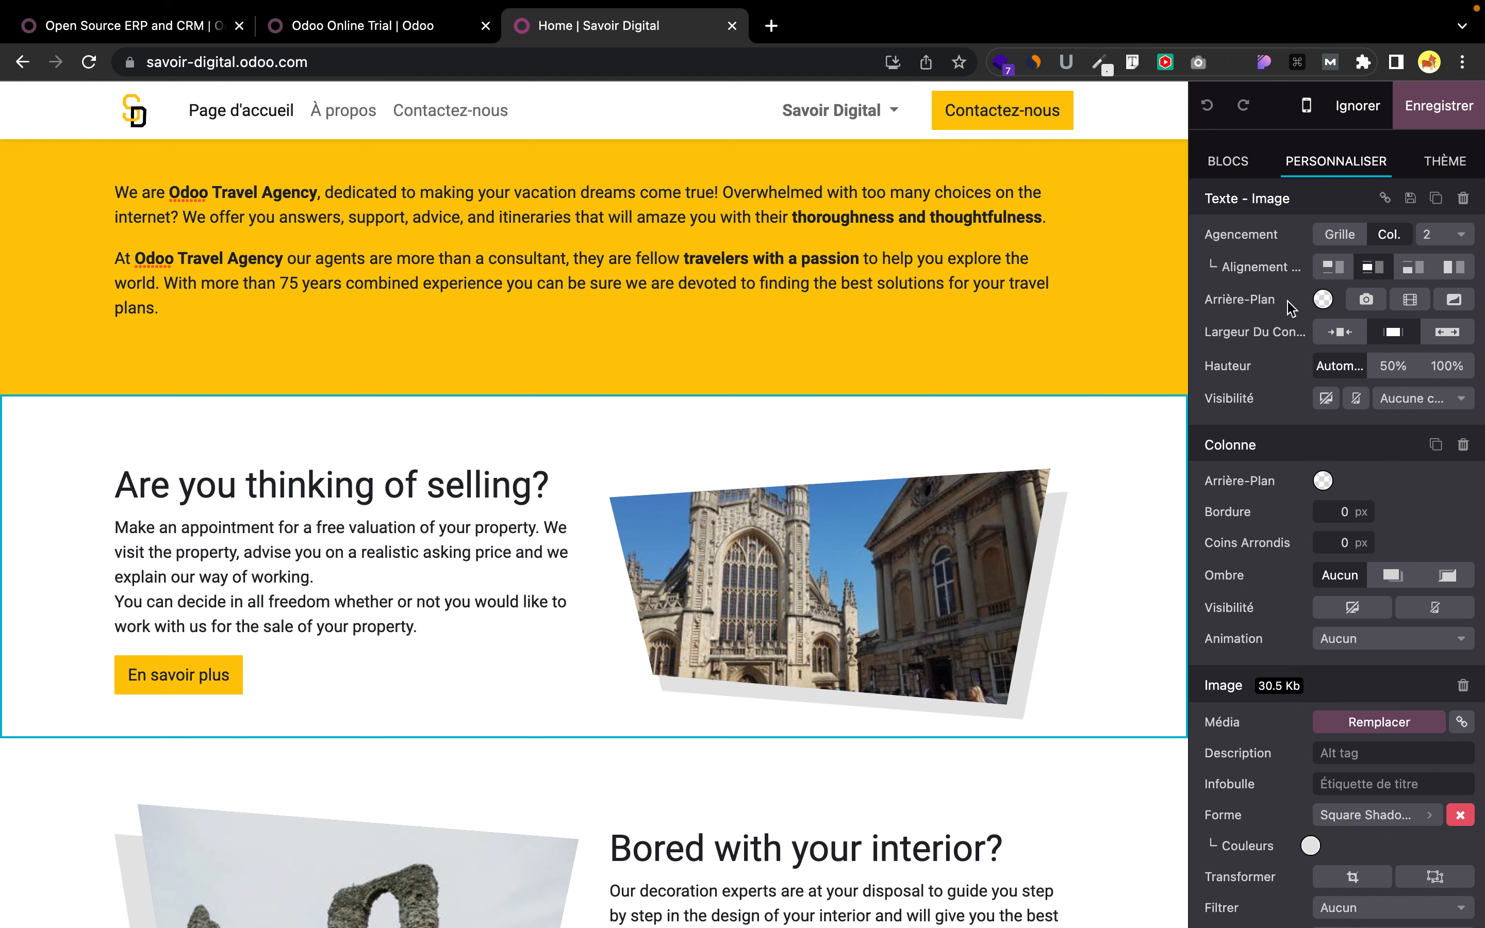
Step: Set the theme's main colour to the custom purple #D108FE and check it on the page
left_click(1446, 161)
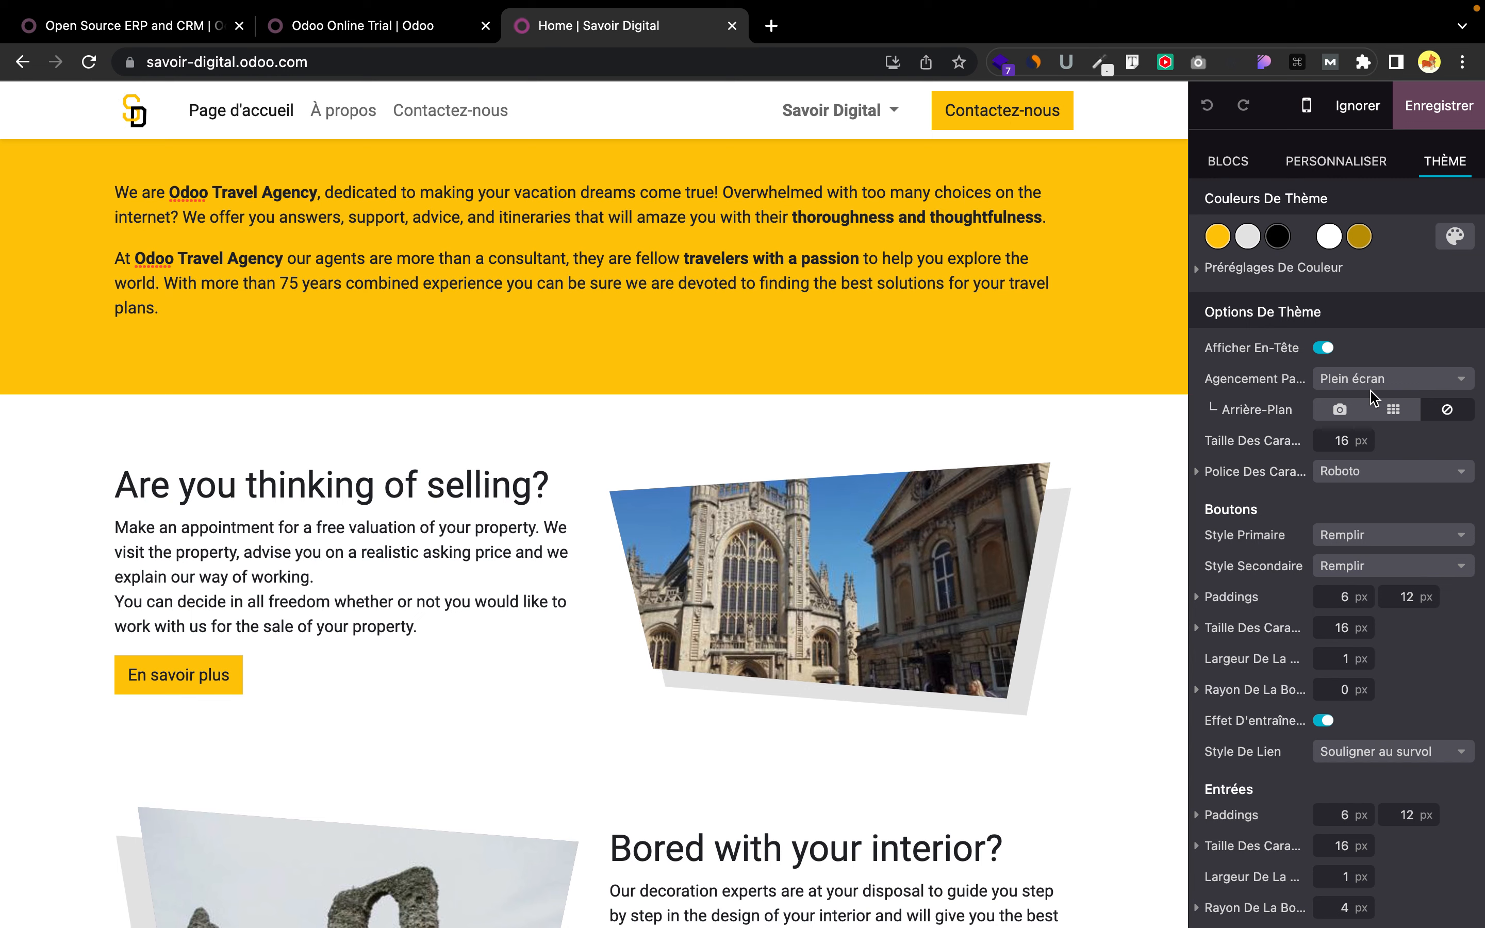
scroll(1085, 442, "up", 10)
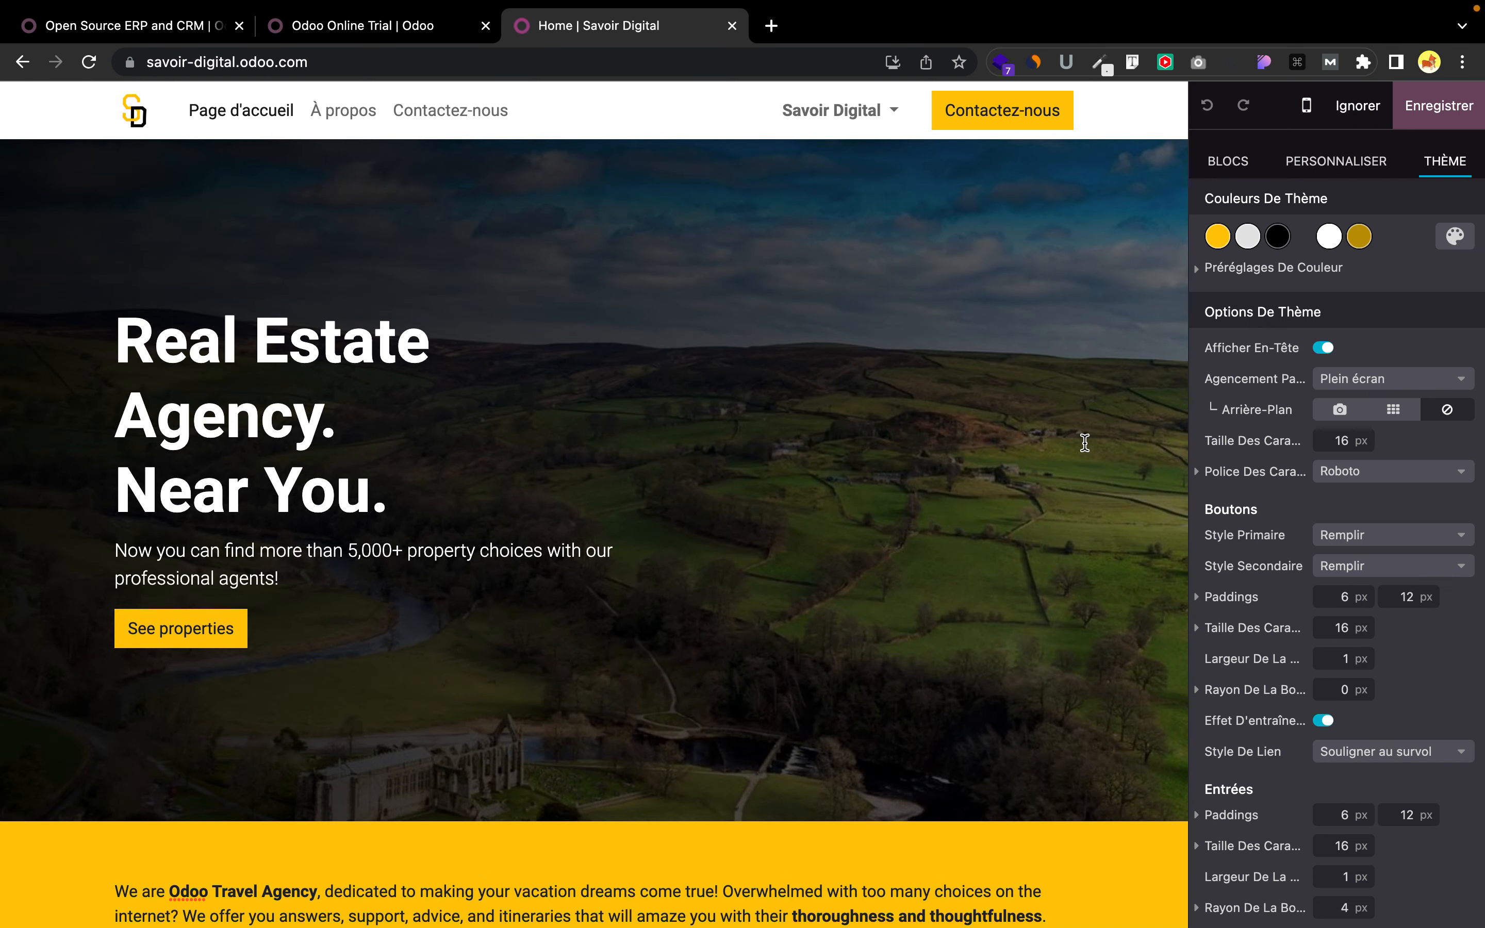
left_click(1216, 239)
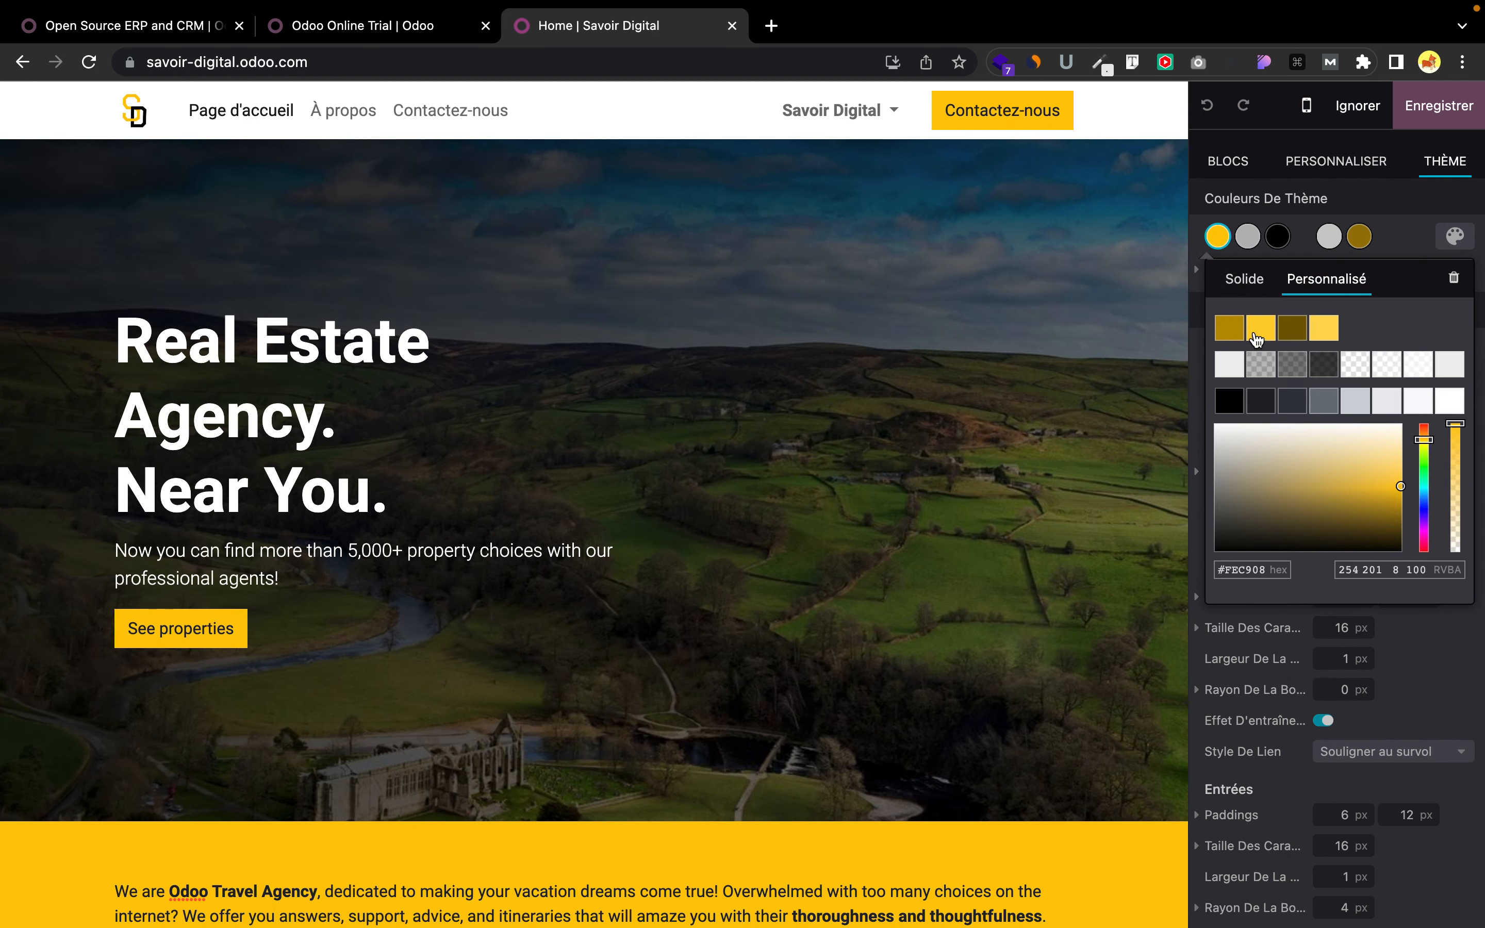
left_click(1424, 526)
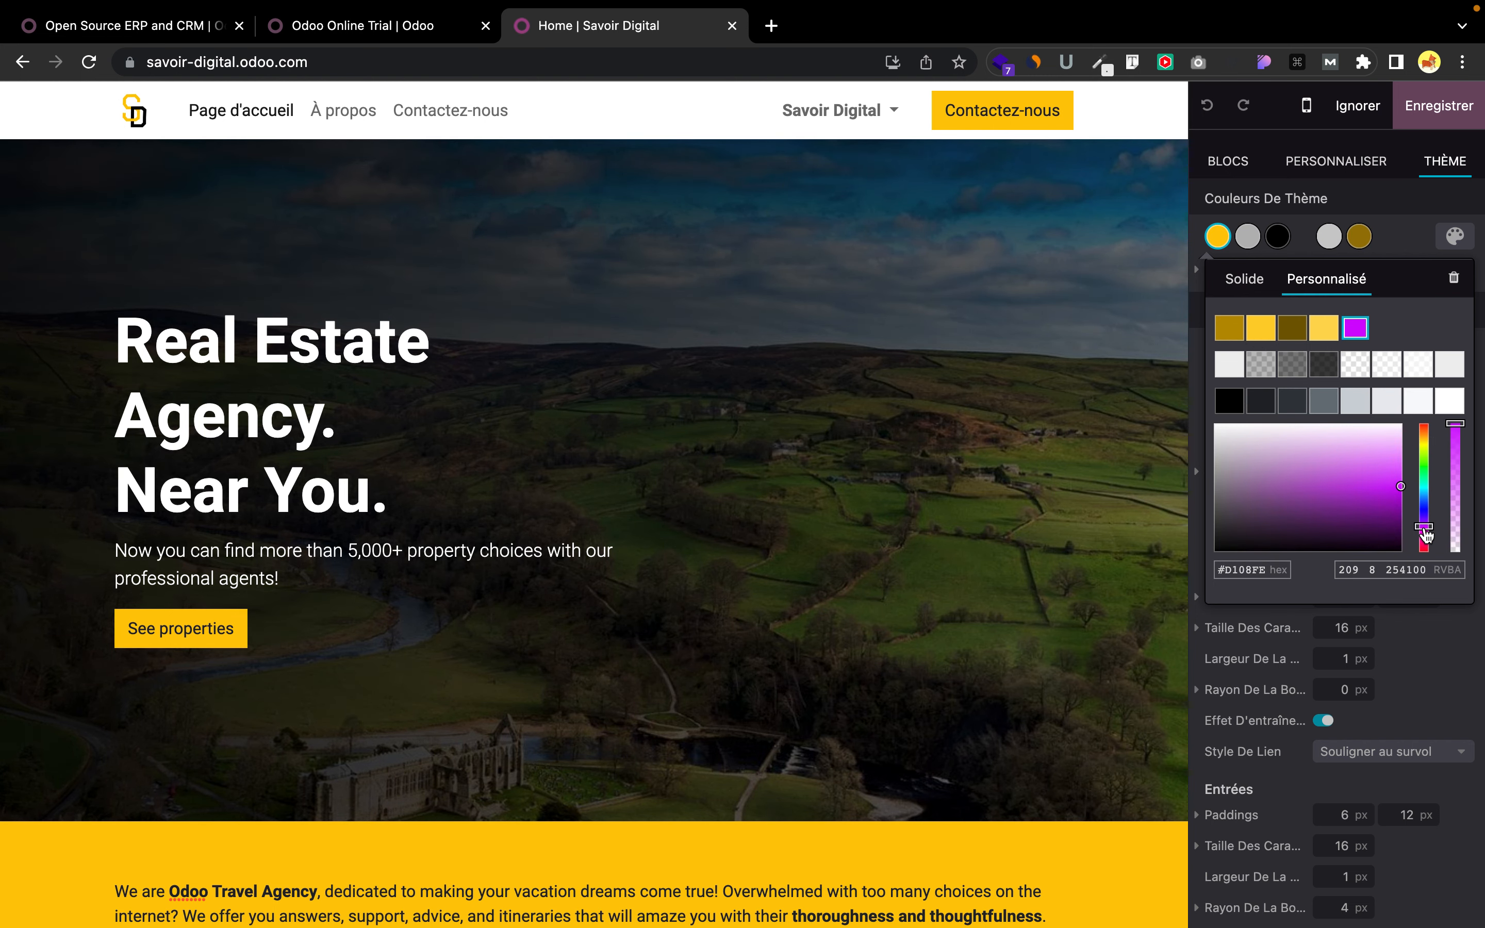
left_click(1353, 329)
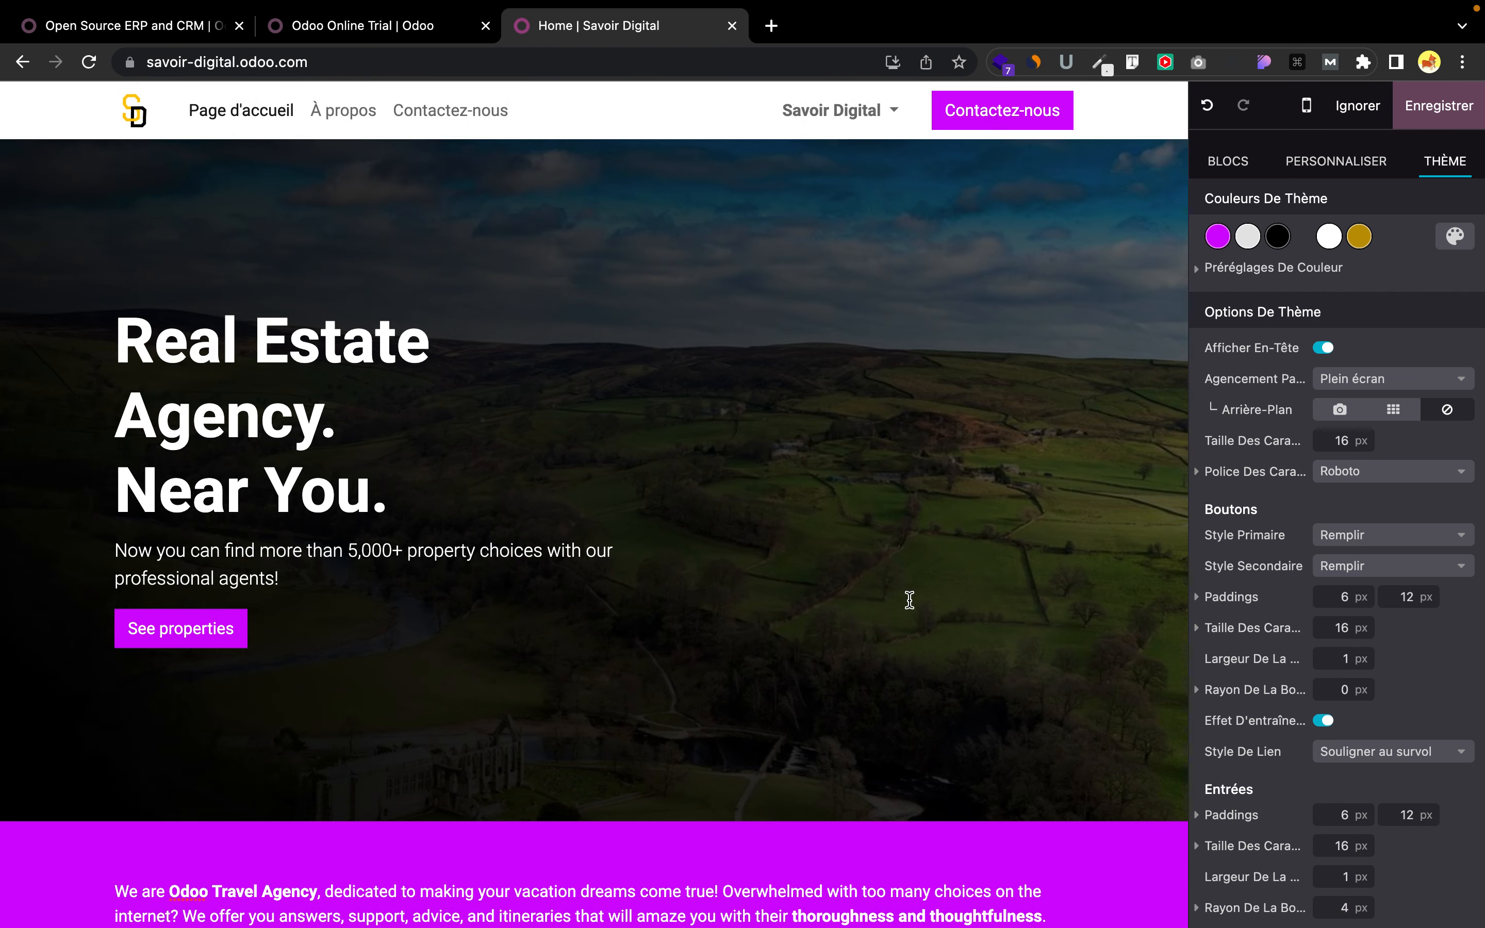
scroll(908, 600, "down", 10)
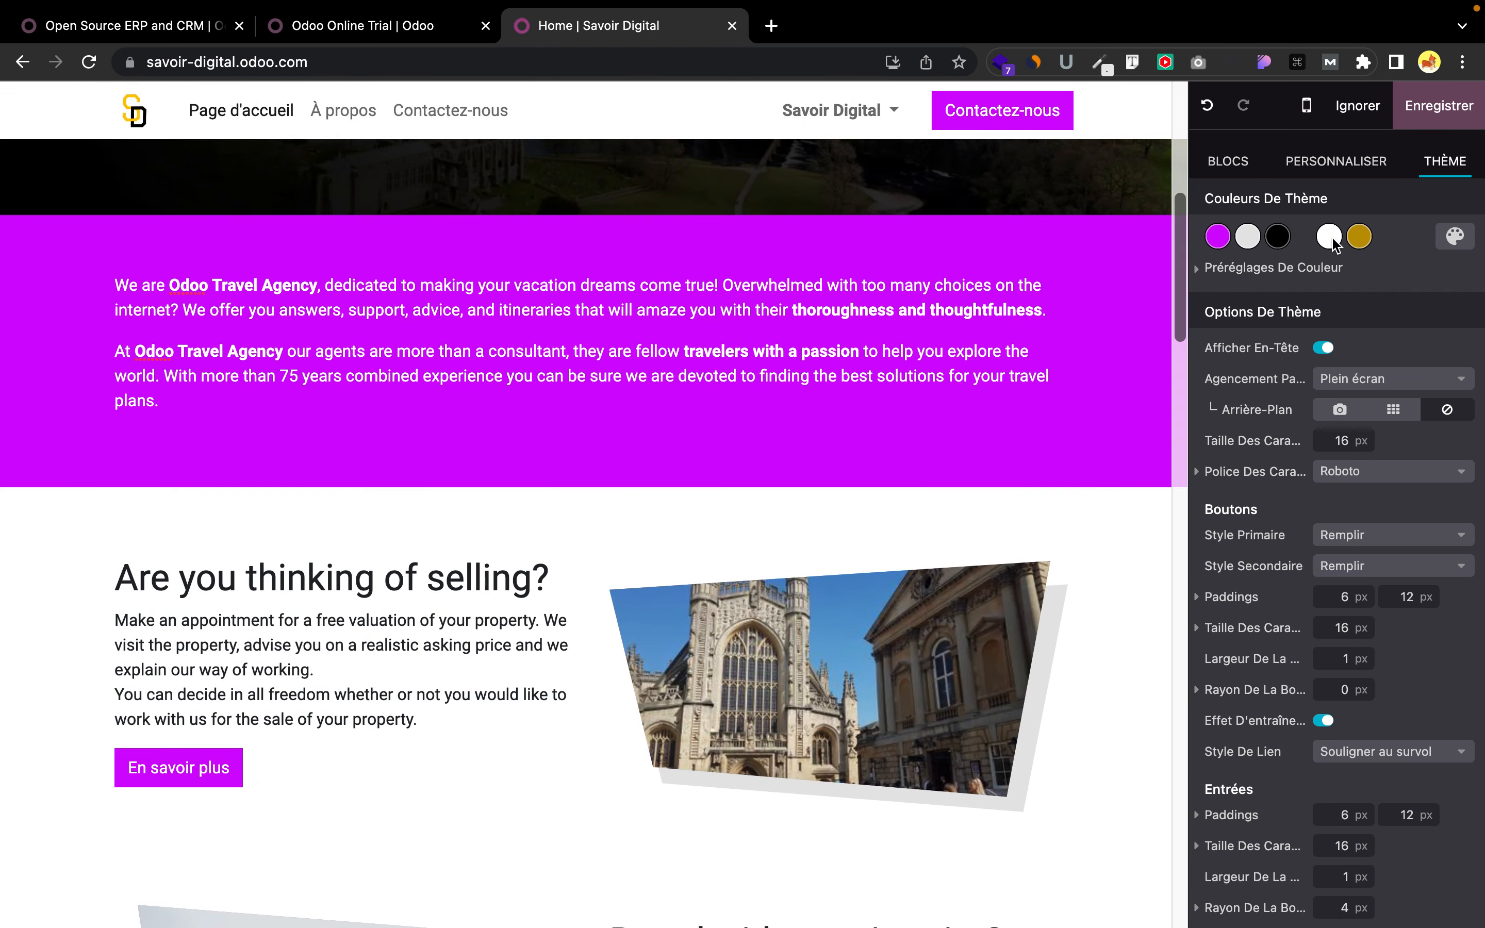
Step: Set the theme's main colour to the bright yellow custom swatch and check the page down to the footer
left_click(1217, 237)
left_click(1341, 336)
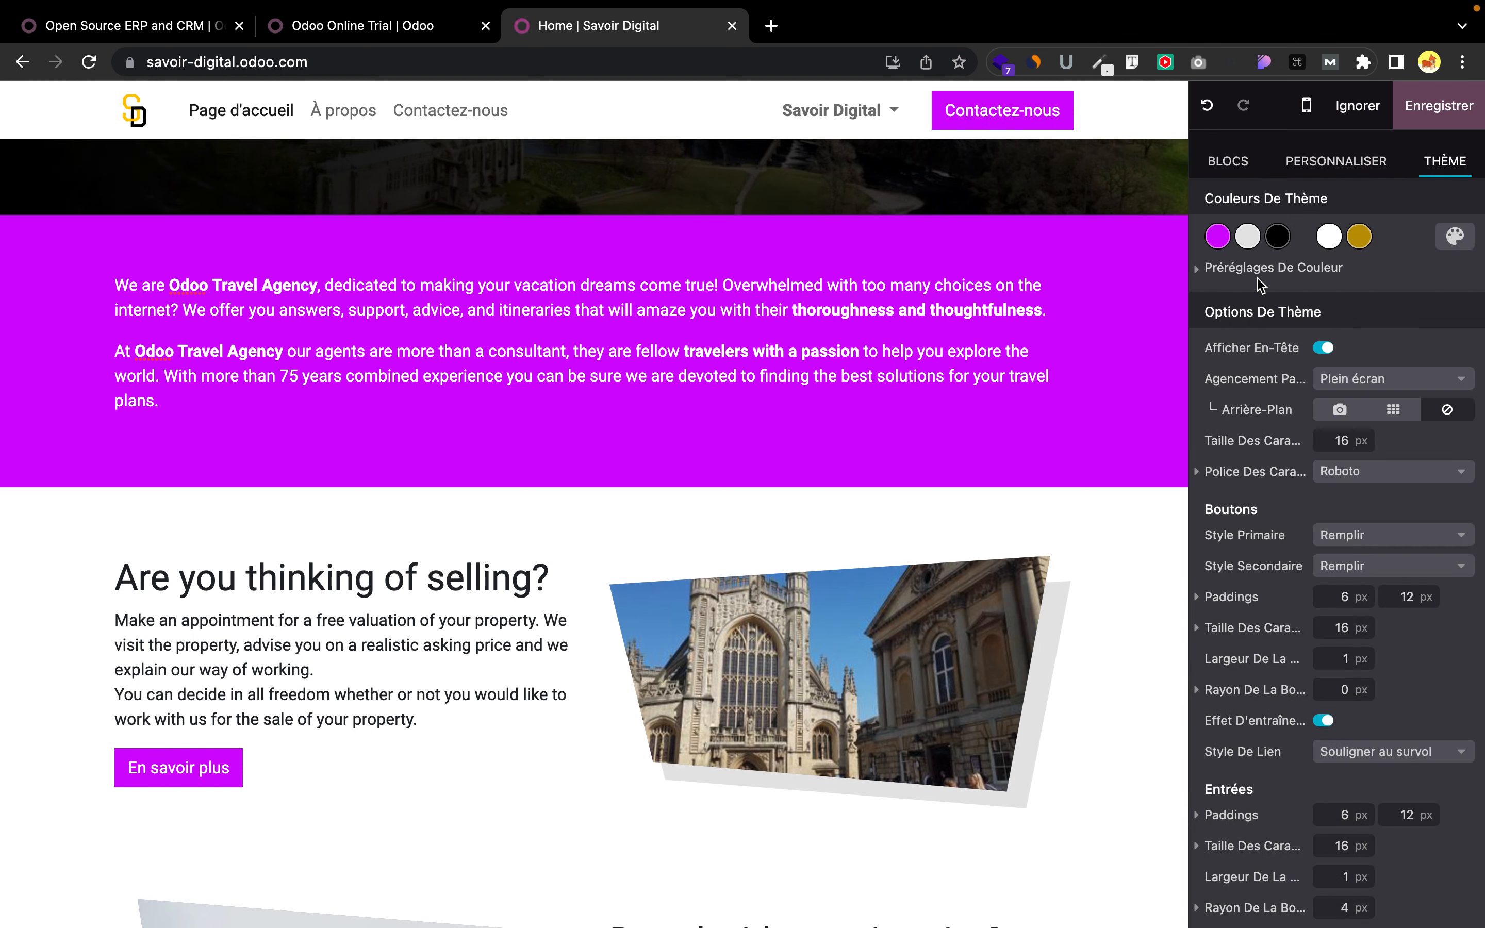
left_click(1217, 237)
left_click(1324, 328)
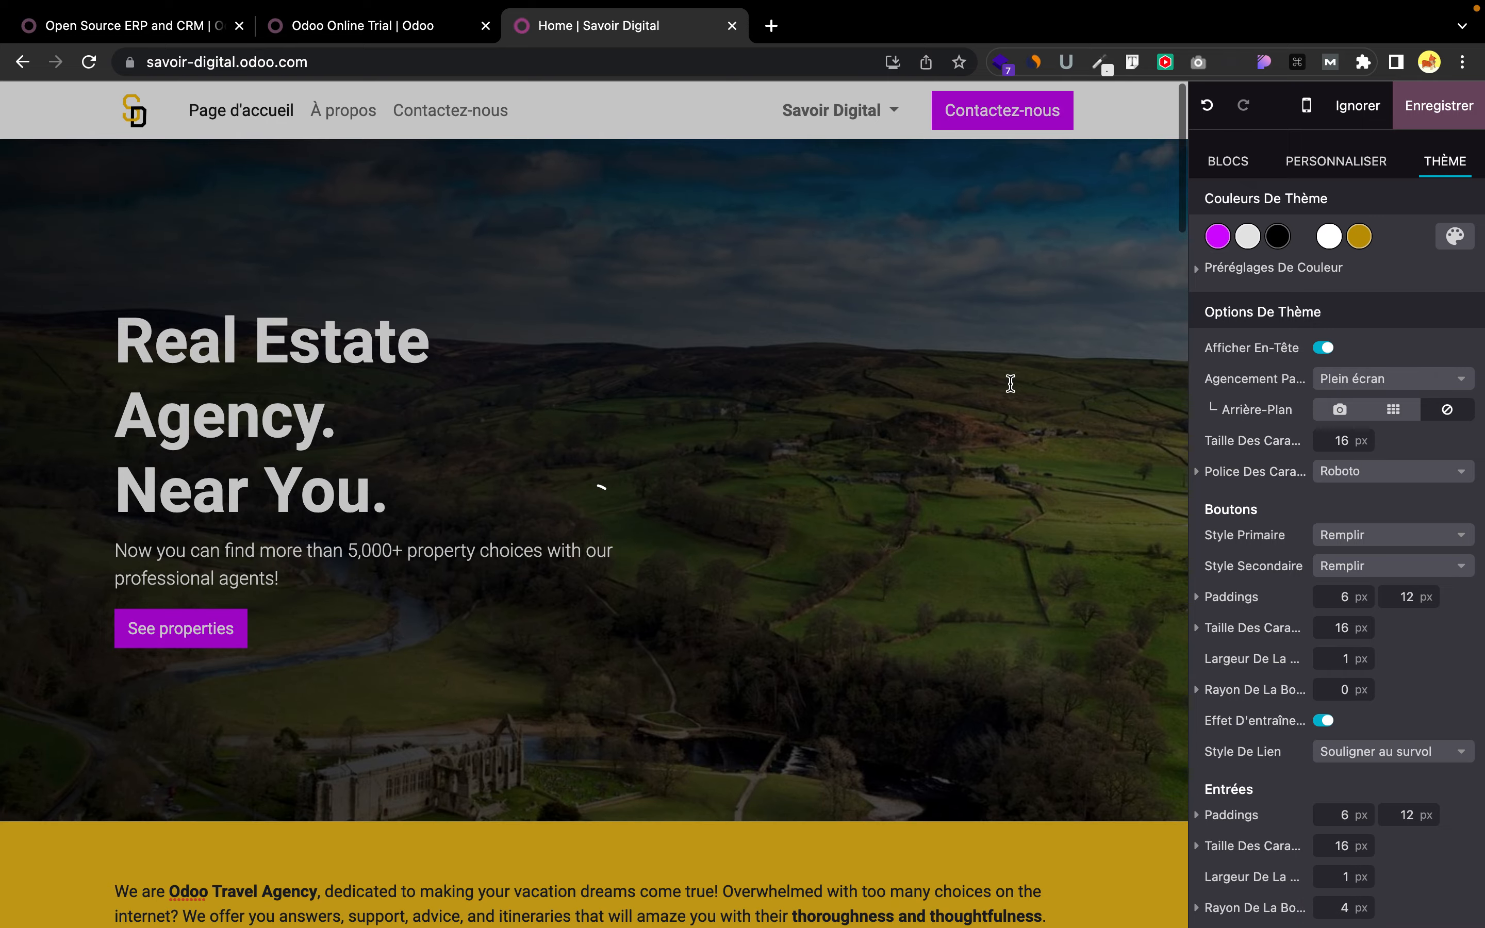
scroll(1011, 381, "down", 15)
scroll(902, 409, "down", 20)
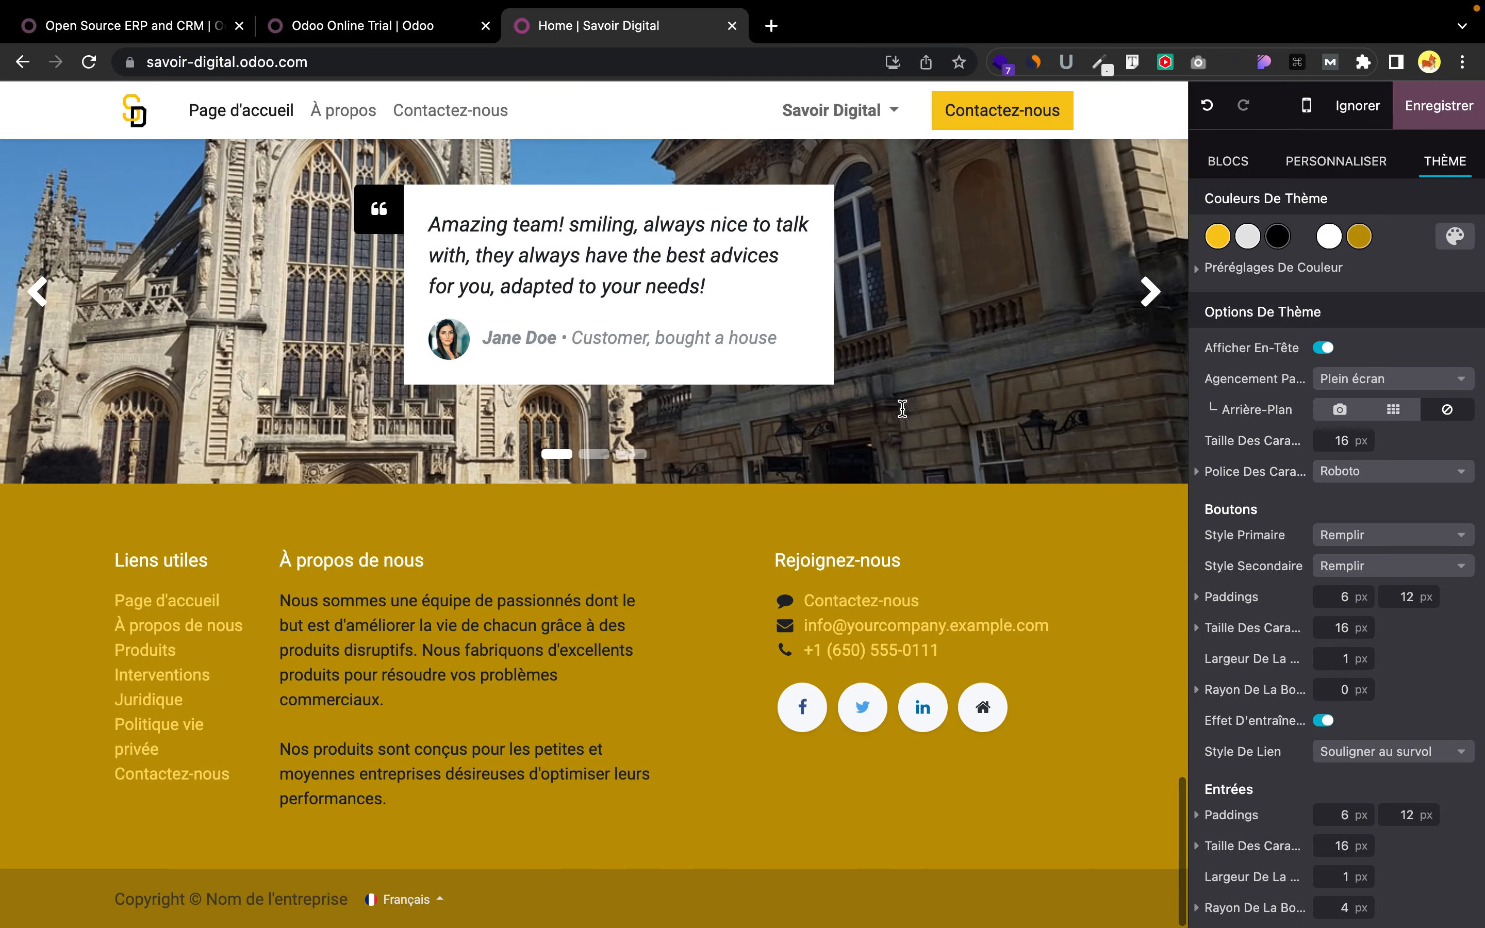
scroll(902, 409, "up", 20)
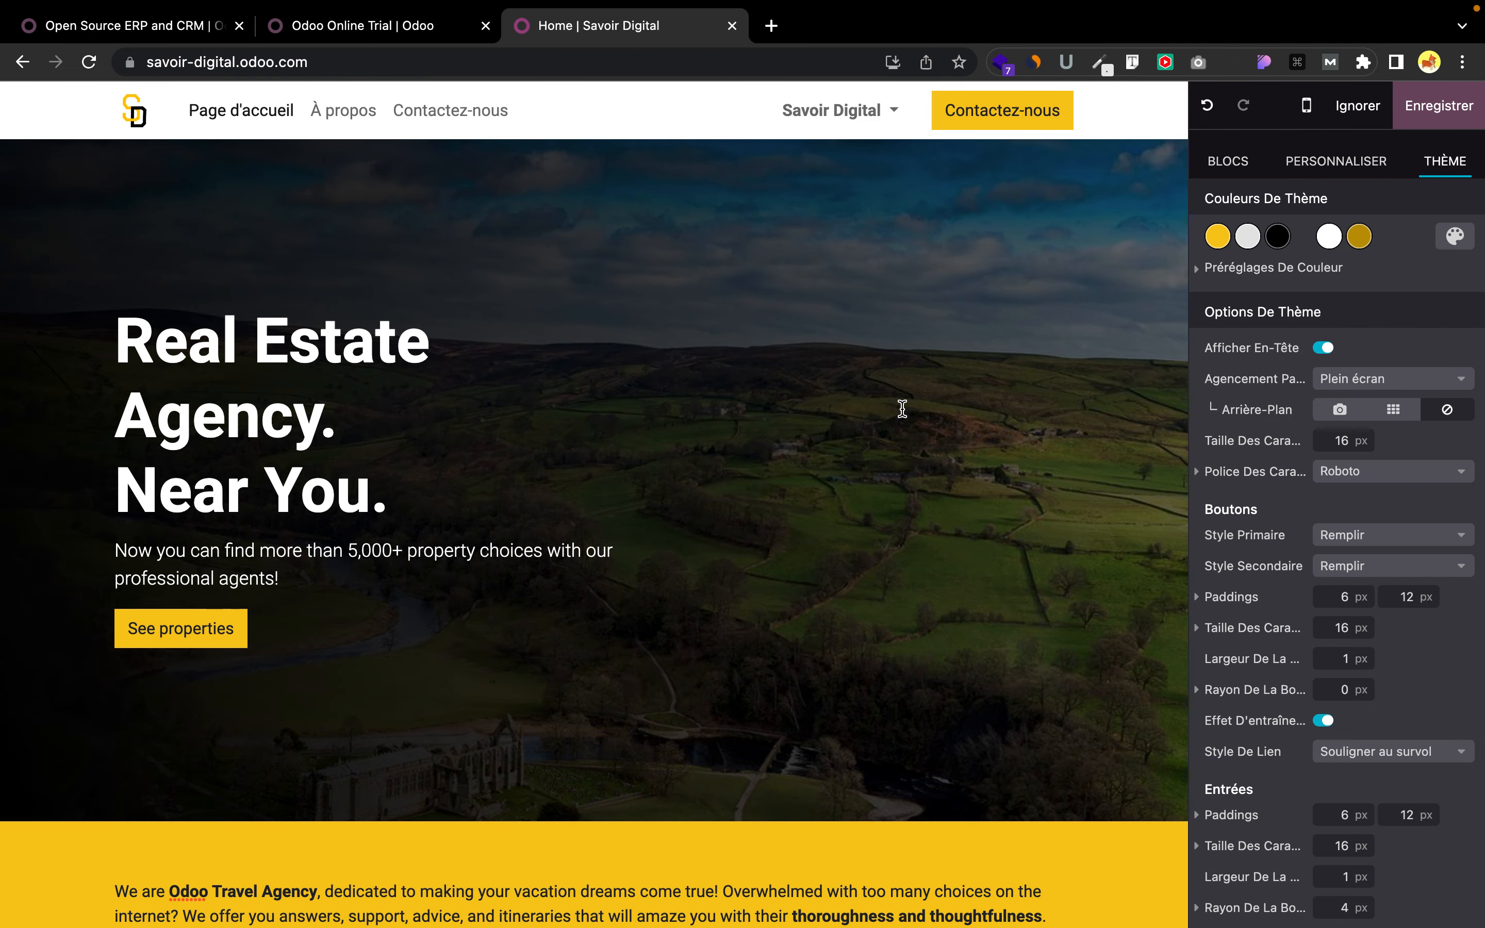
Step: Delete the black three-column block with the property listings below the "Le titre de votre site" heading
scroll(902, 409, "down", 5)
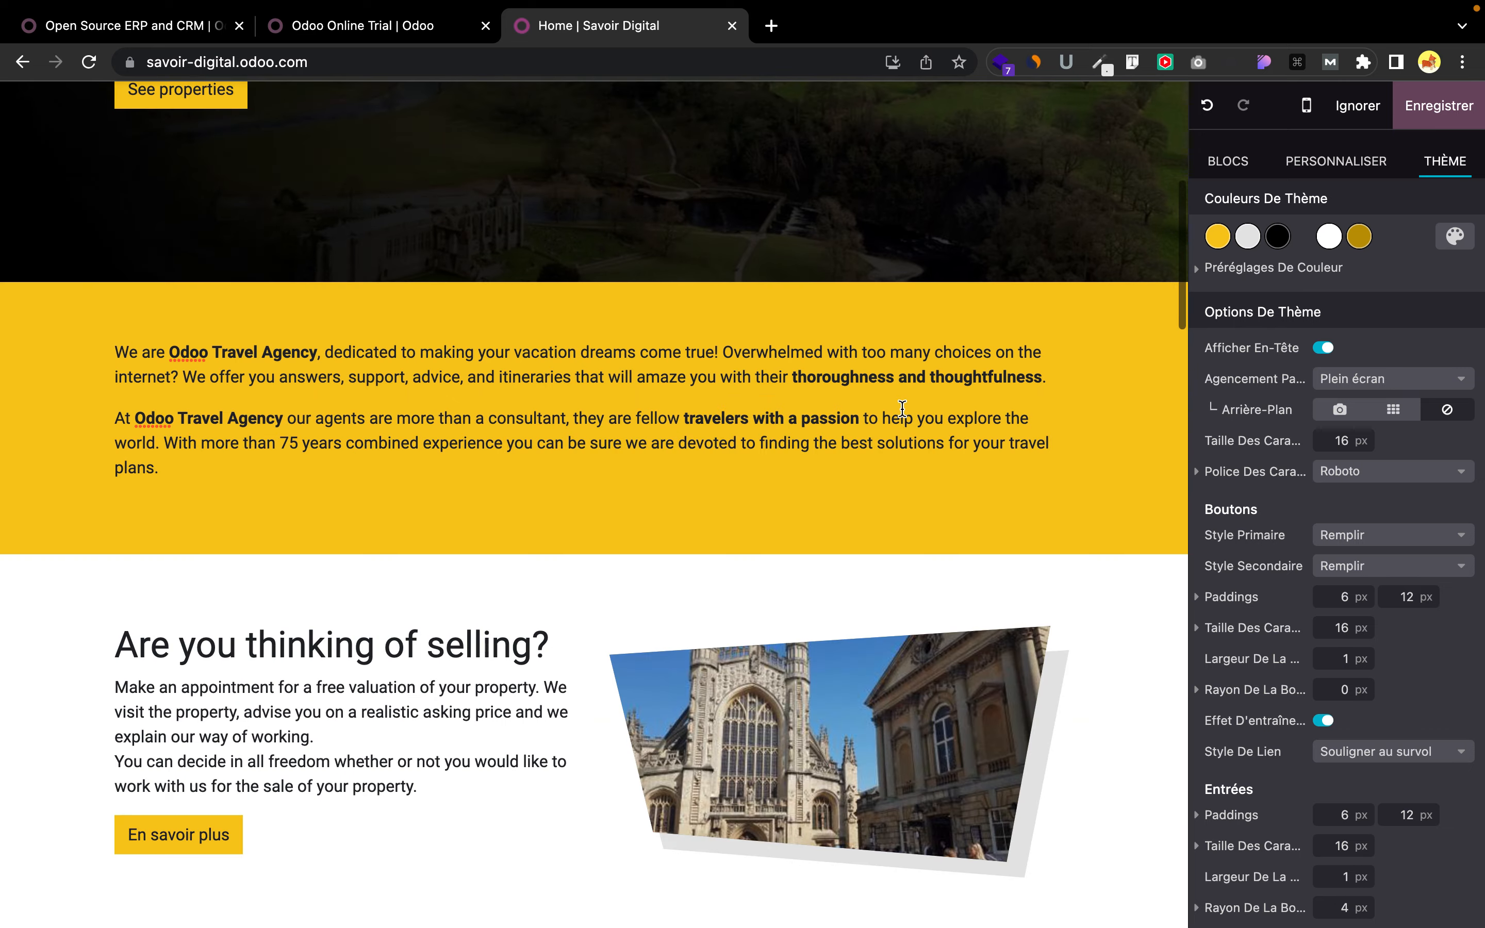
scroll(823, 767, "down", 8)
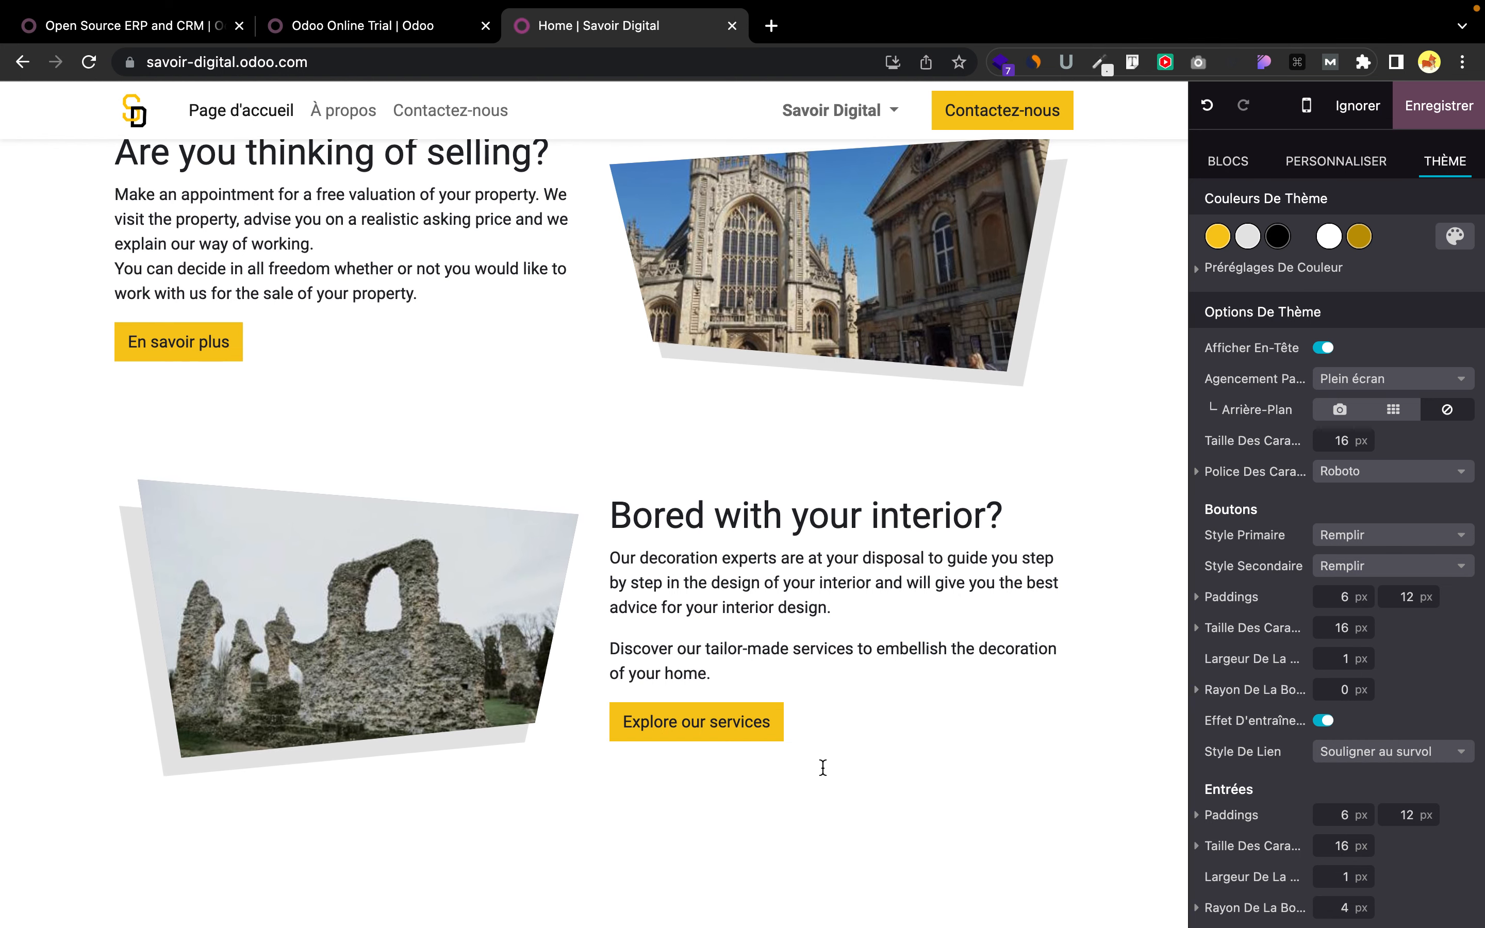
scroll(823, 767, "down", 1)
scroll(822, 767, "down", 10)
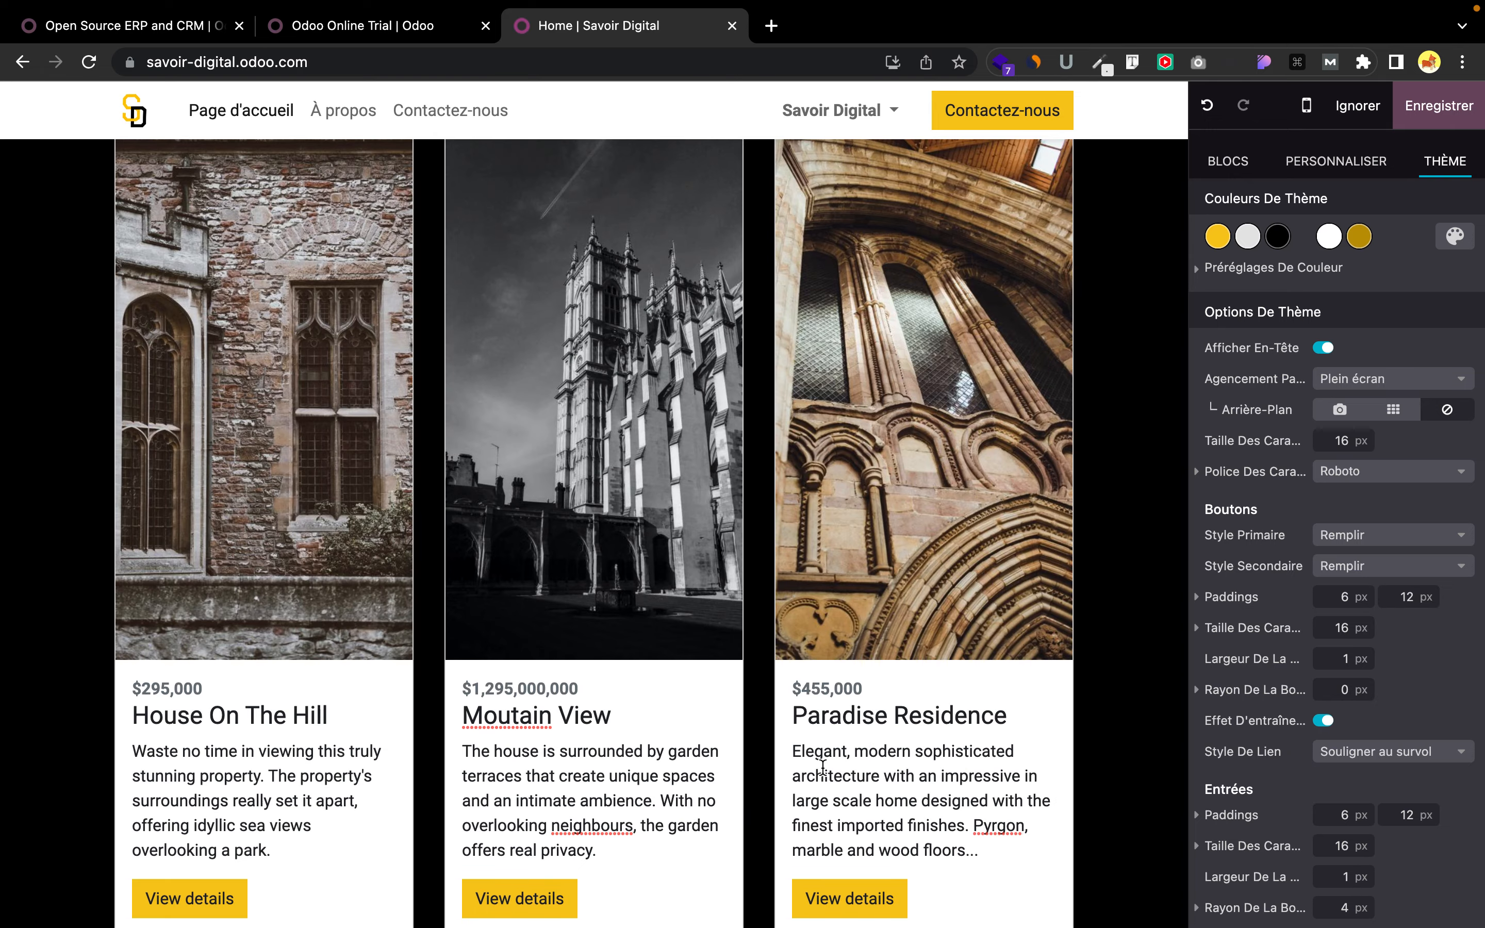
scroll(731, 755, "down", 5)
scroll(731, 755, "up", 10)
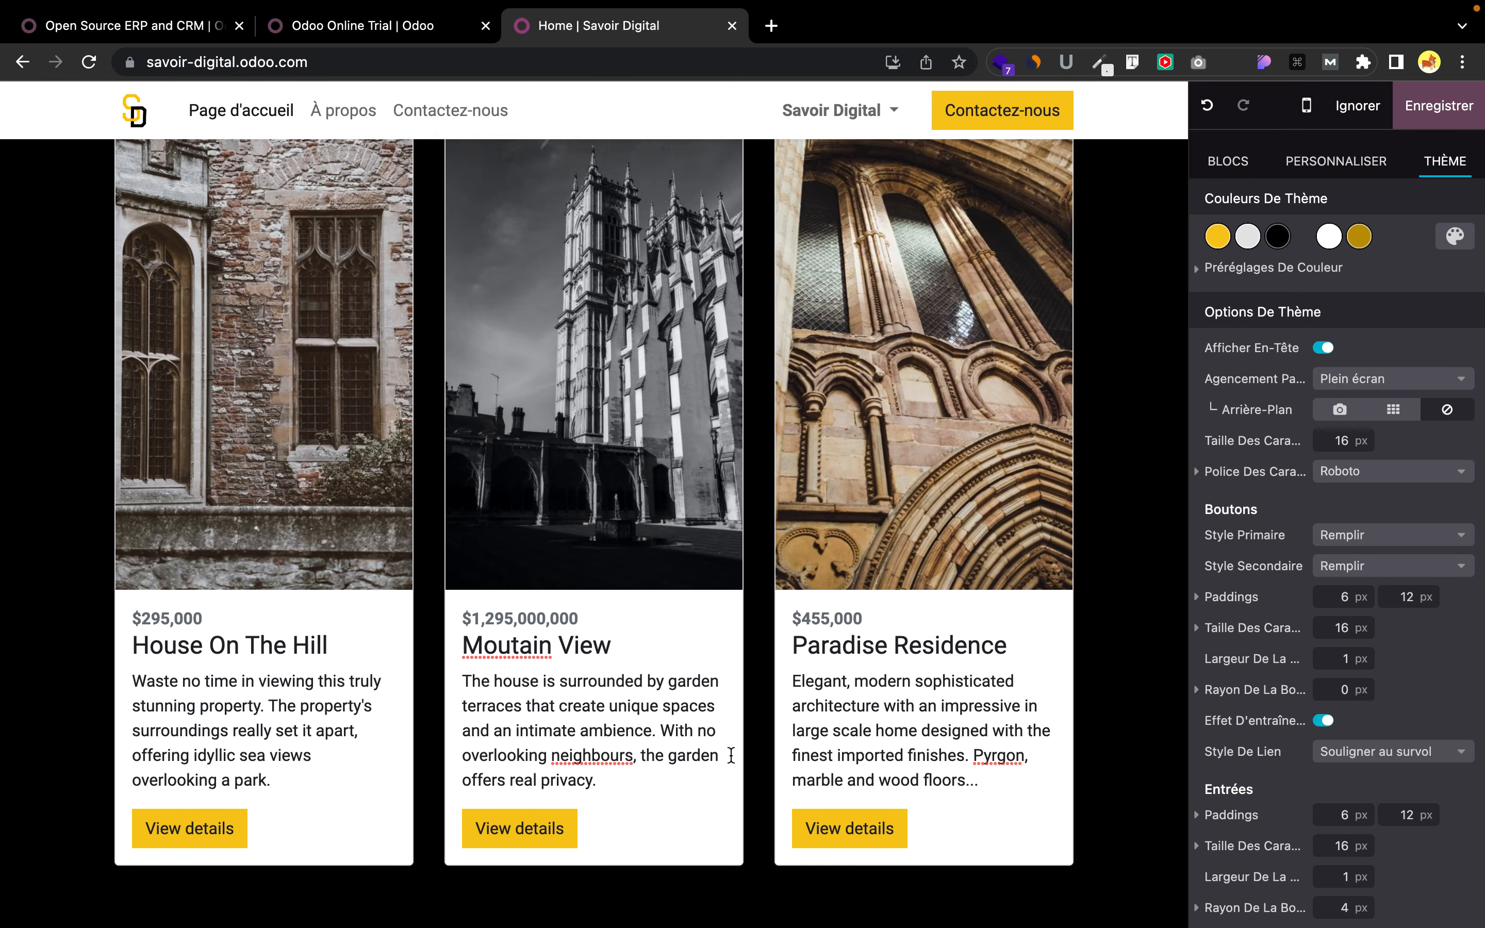
left_click(10, 515)
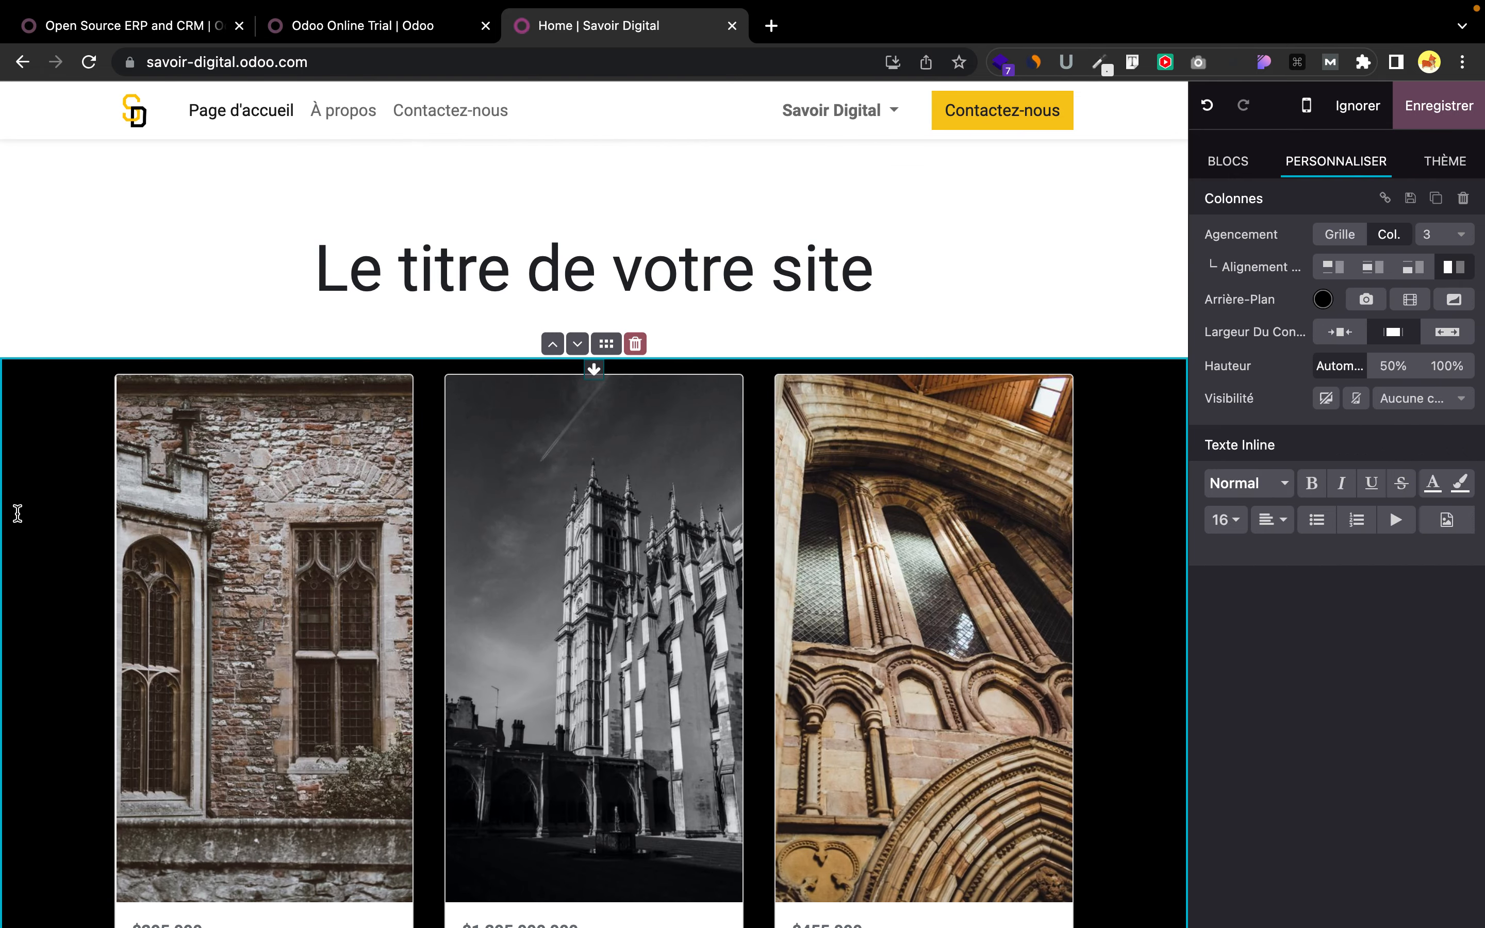
left_click(636, 345)
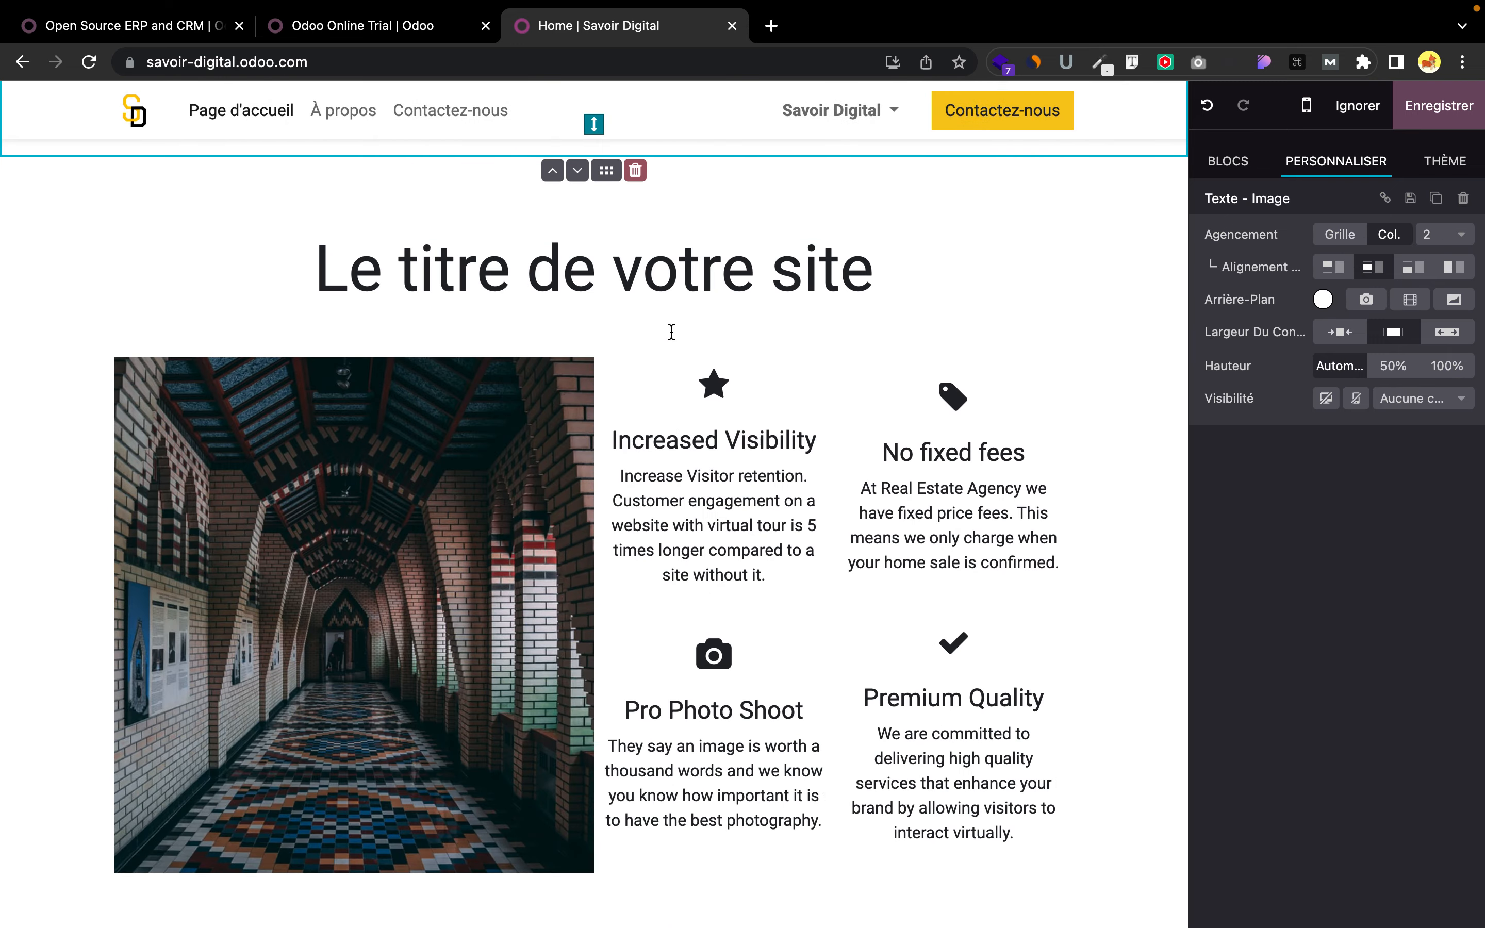
Step: Replace the "Le titre de votre site" heading with "Abonnez-vous"
scroll(672, 332, "up", 10)
scroll(671, 332, "down", 17)
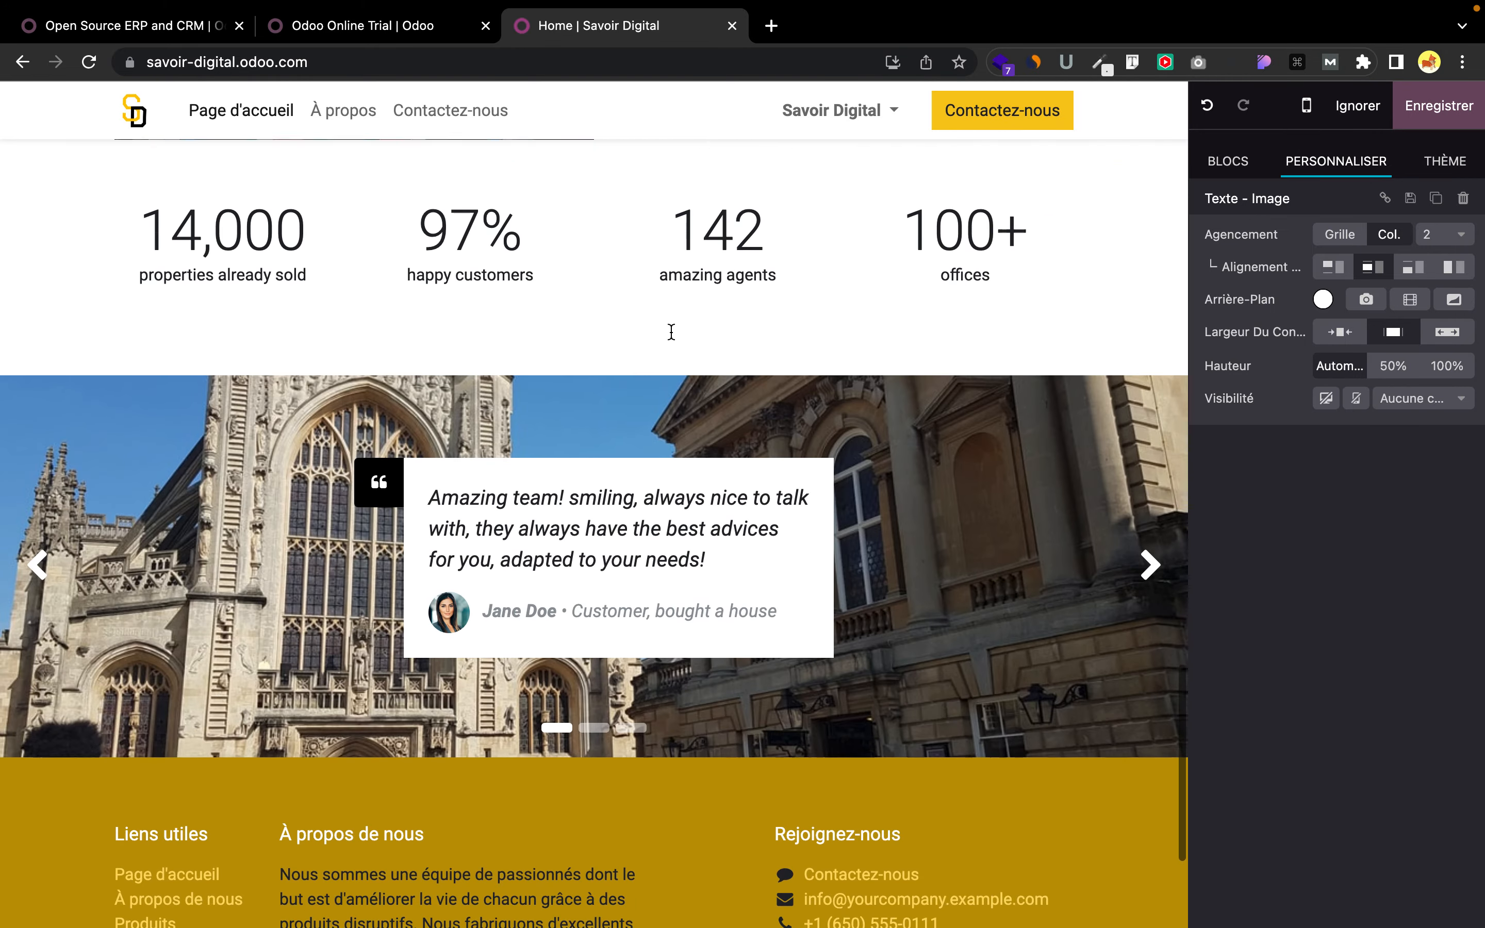
scroll(671, 332, "down", 2)
scroll(671, 332, "up", 5)
scroll(429, 454, "up", 10)
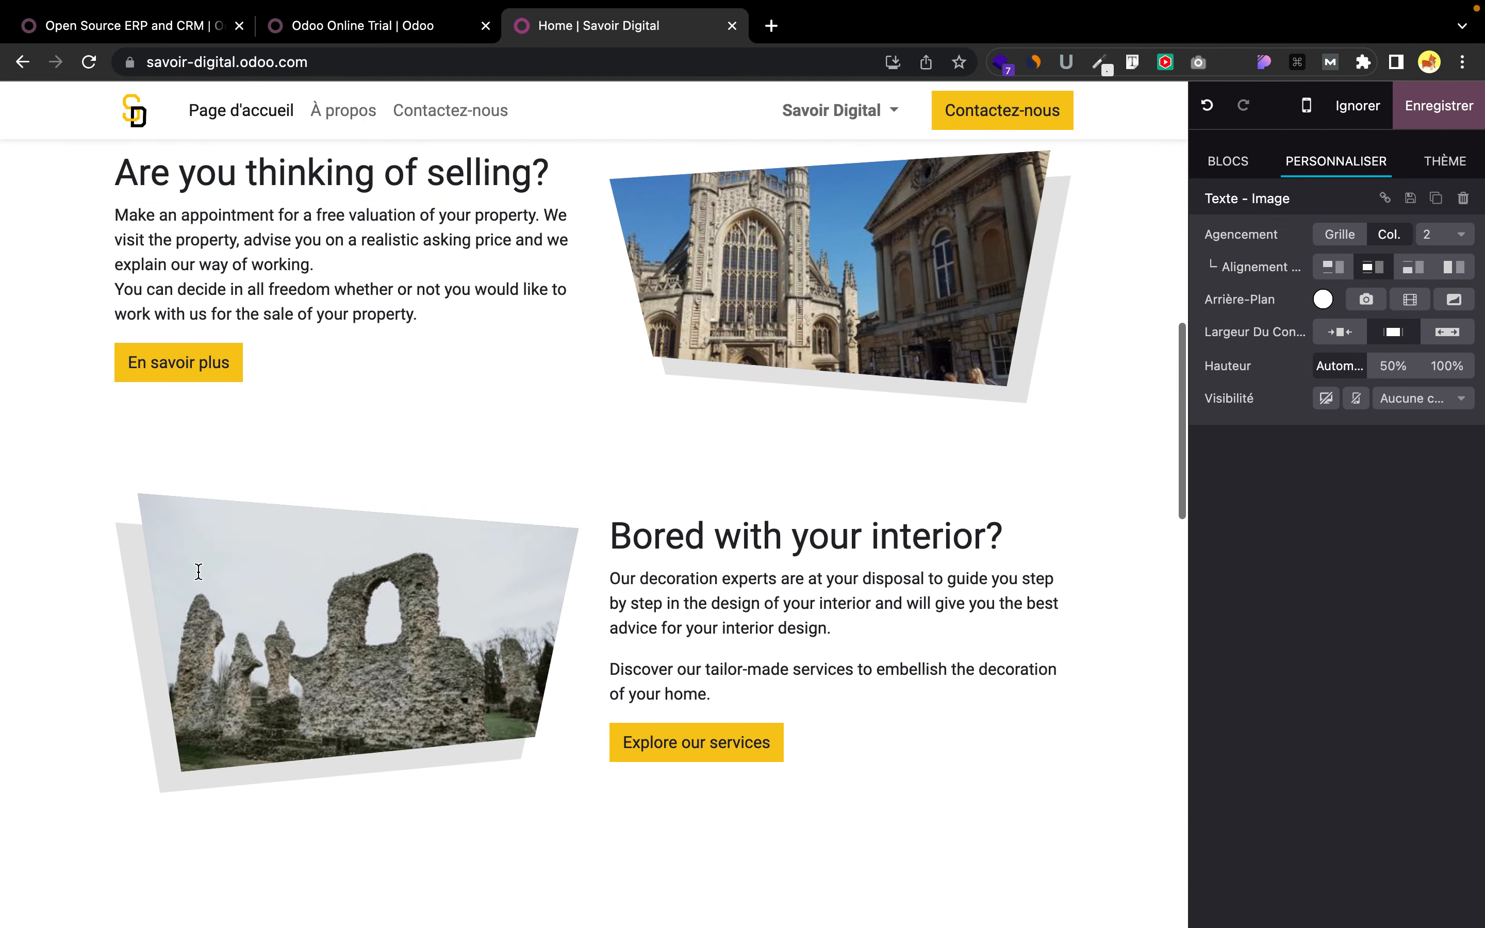
scroll(198, 571, "down", 5)
left_click(532, 693)
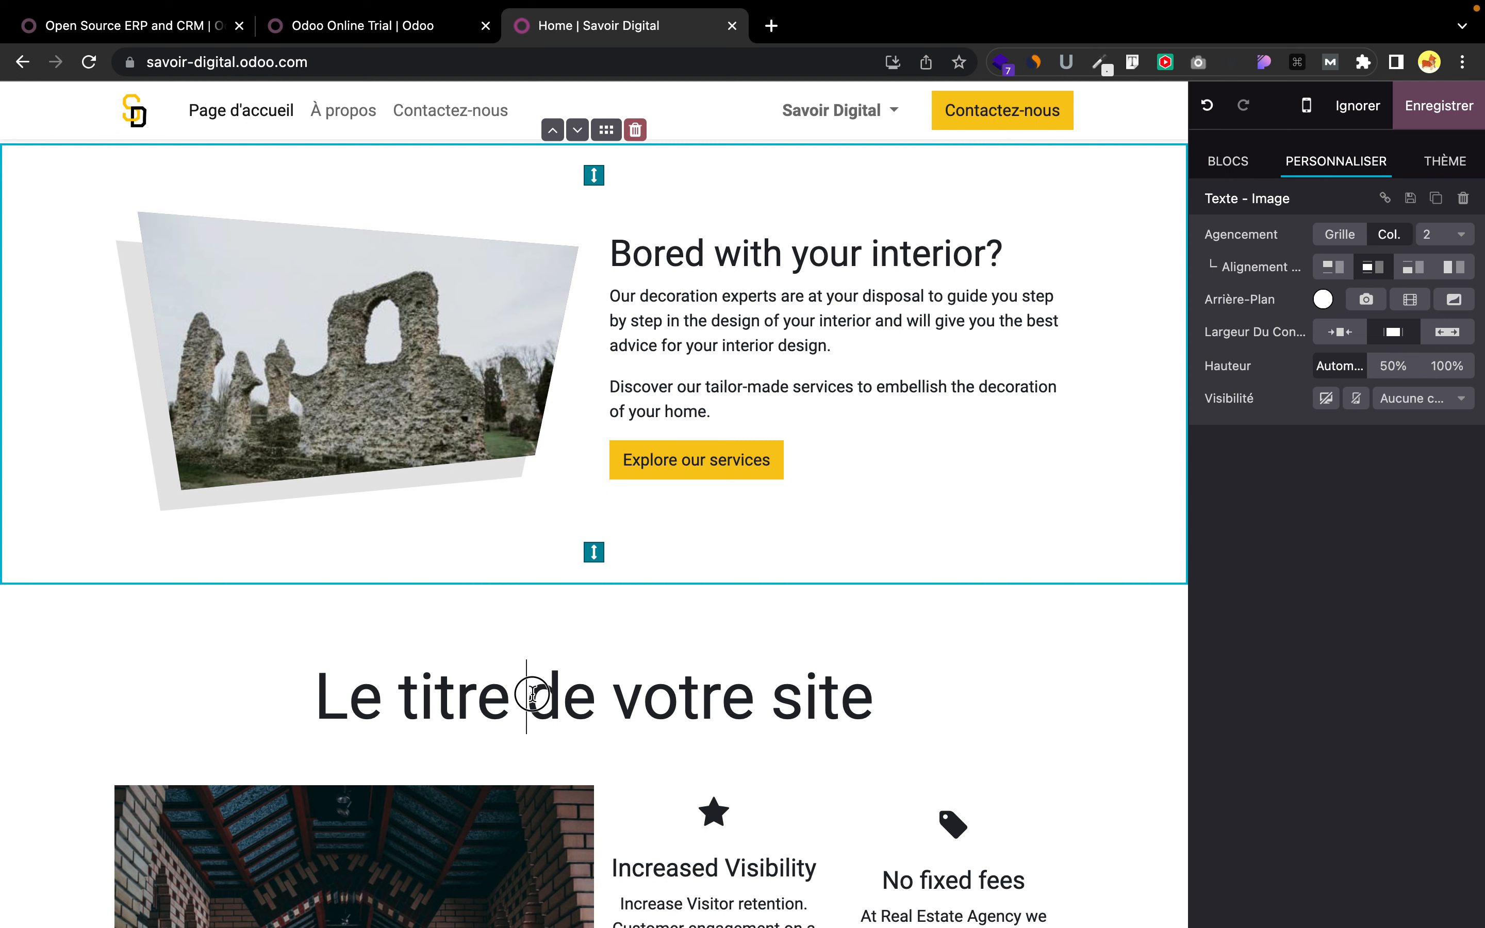
triple_click(532, 693)
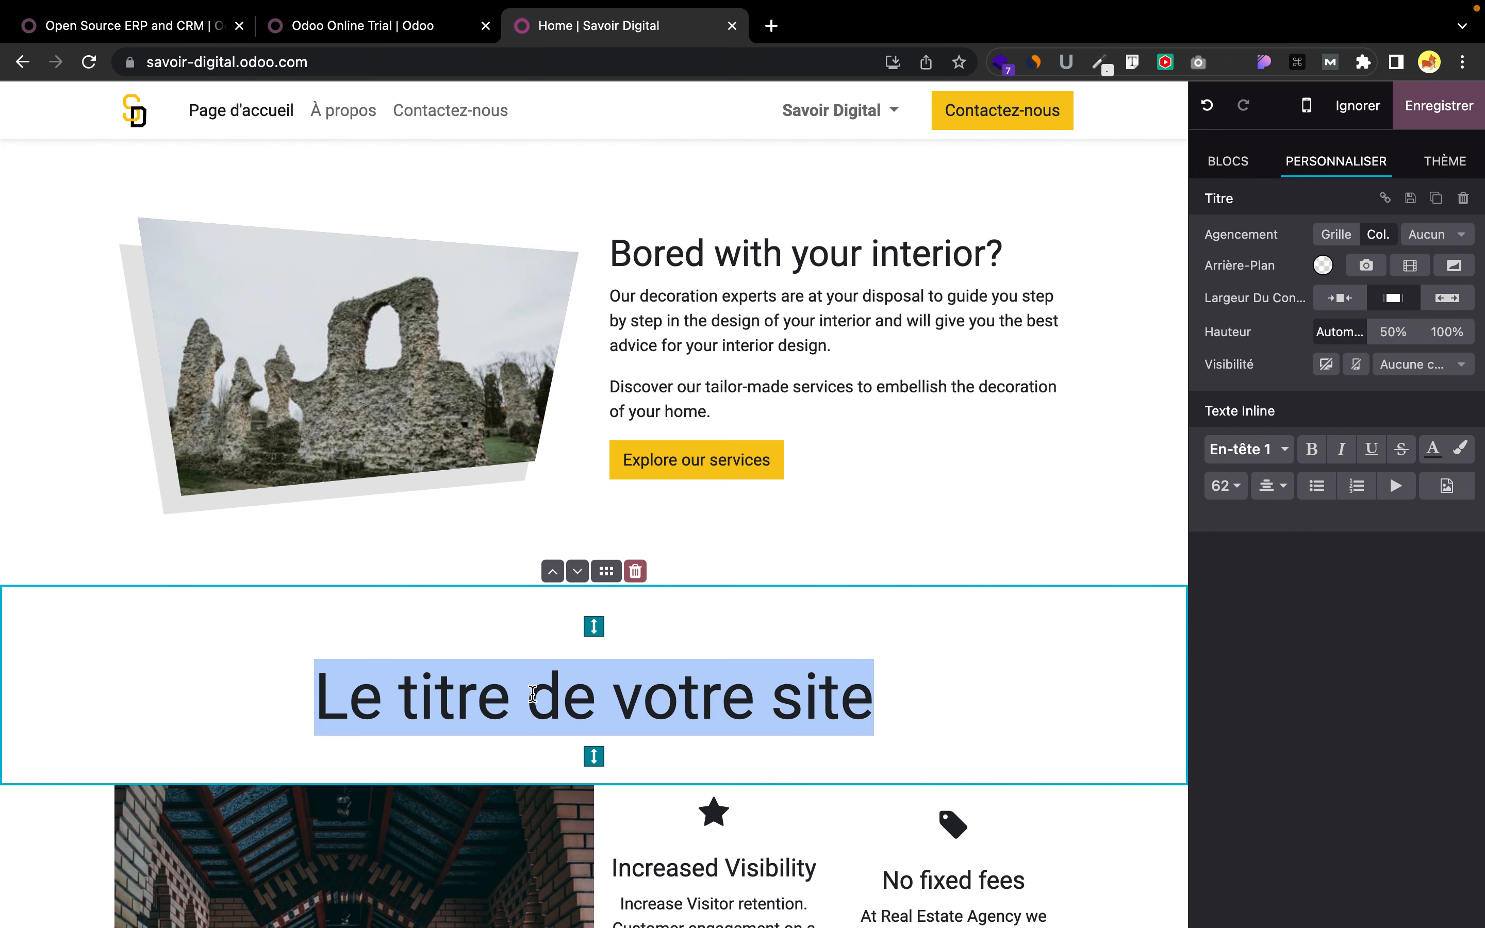
type("Abo")
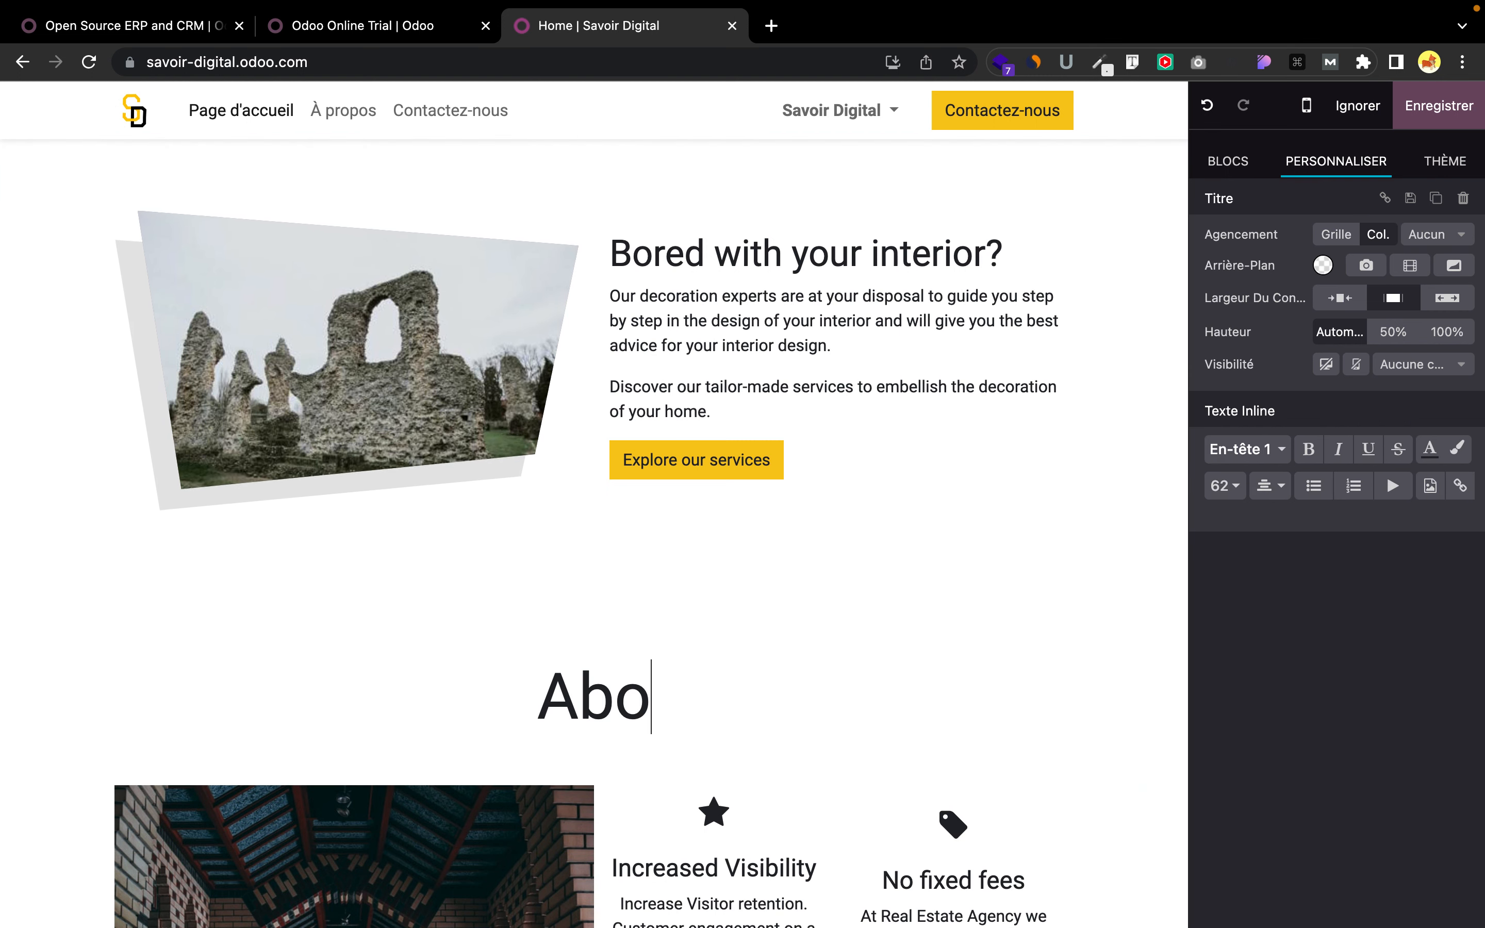
type("nnez-vous")
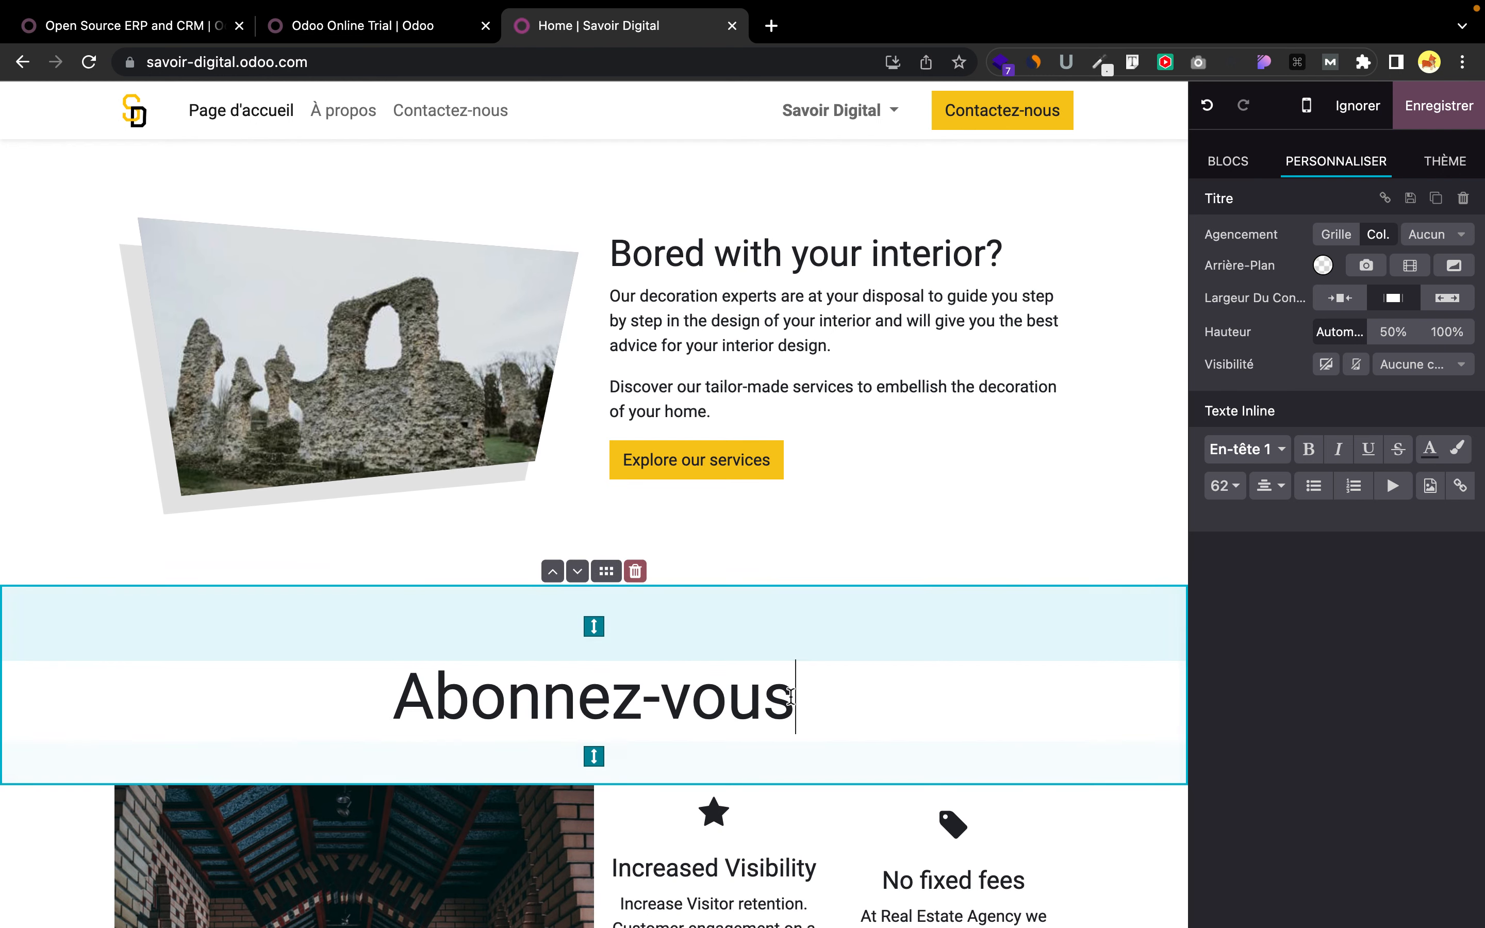
Step: Review the home page in the mobile preview from the banner to the footer and save the page changes
scroll(791, 696, "down", 8)
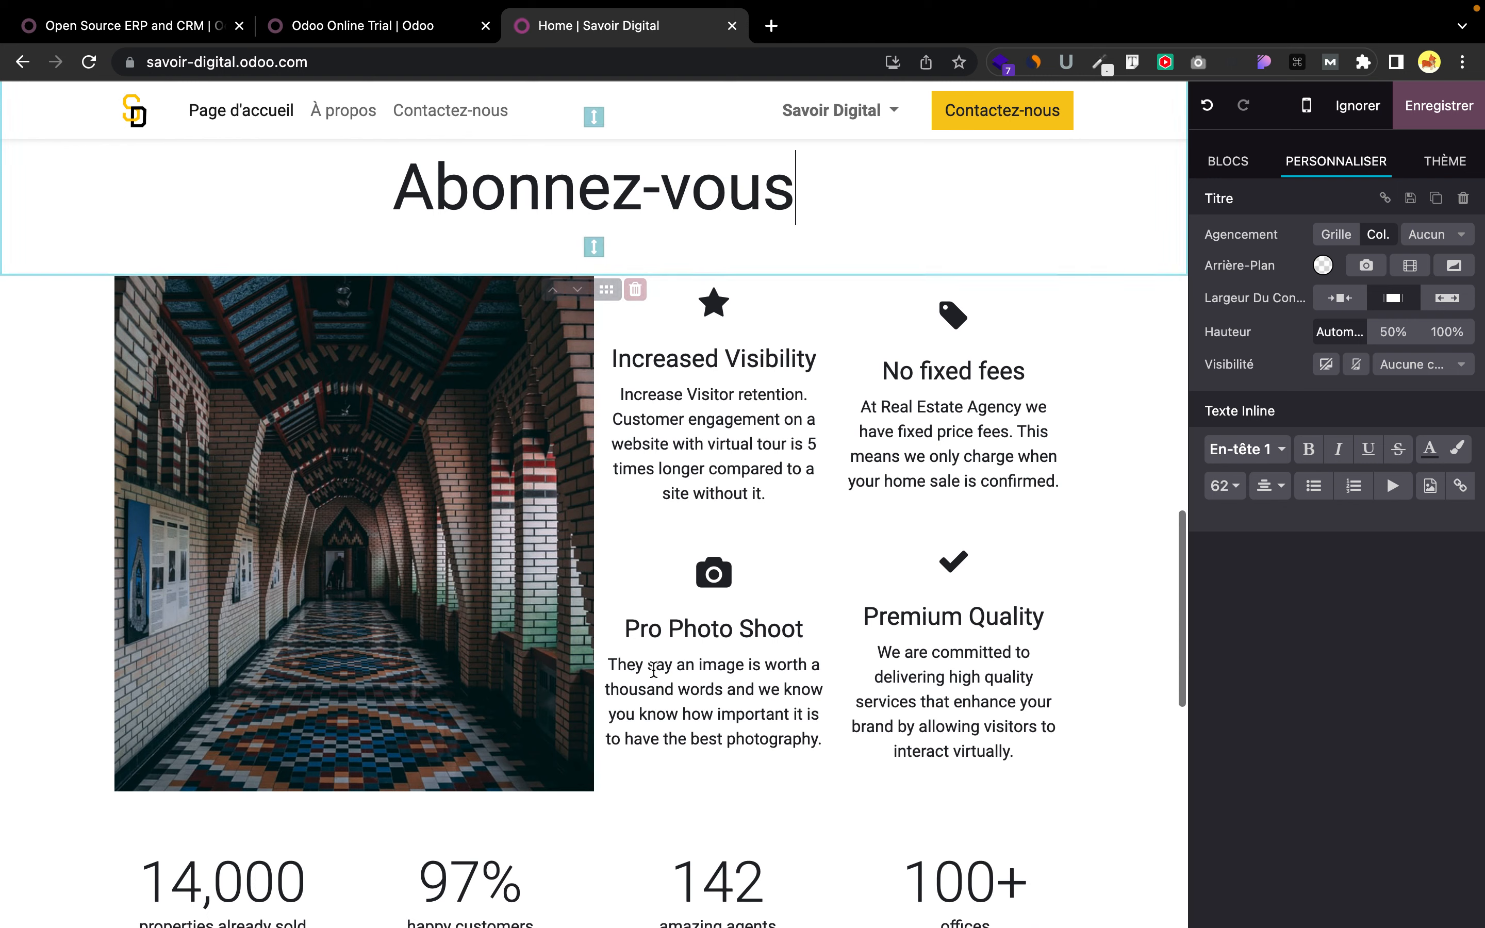
scroll(653, 669, "up", 15)
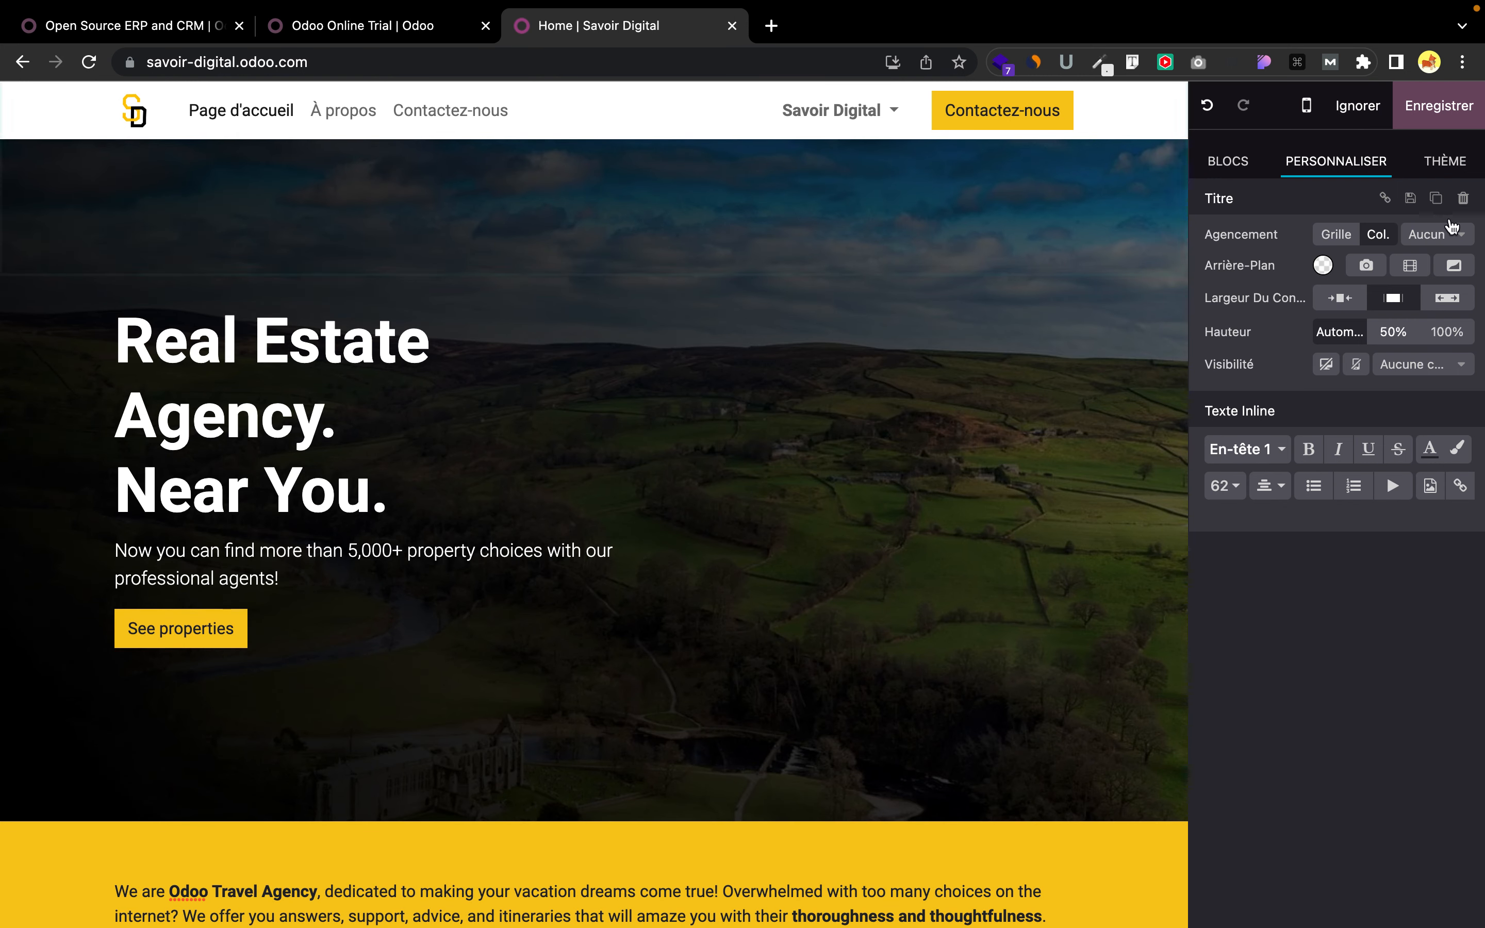
left_click(1305, 109)
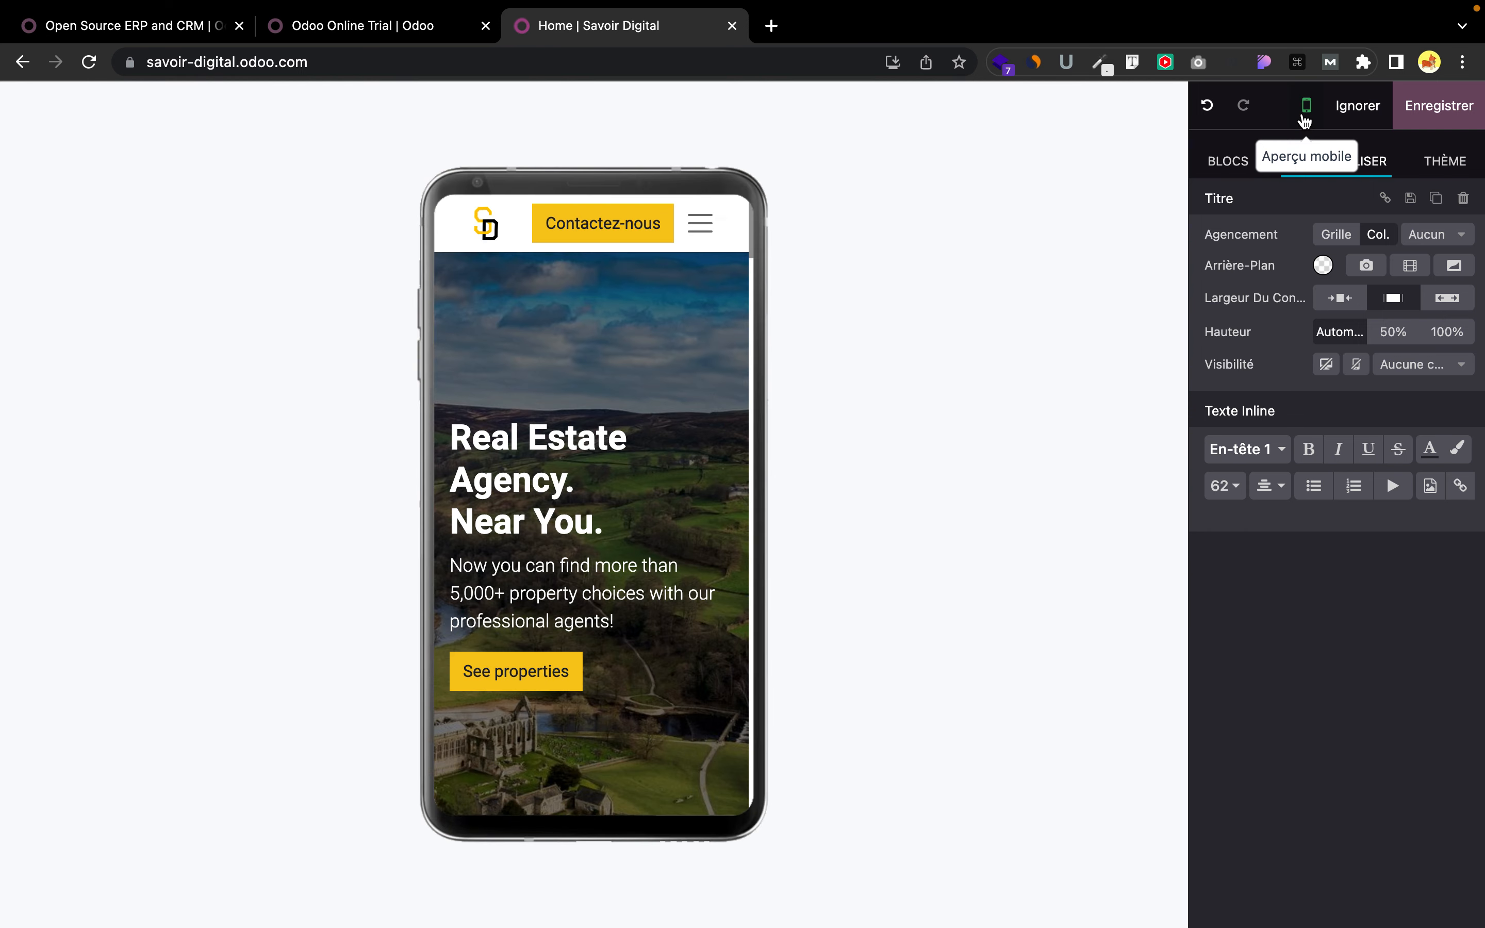
scroll(669, 503, "down", 10)
scroll(669, 502, "down", 15)
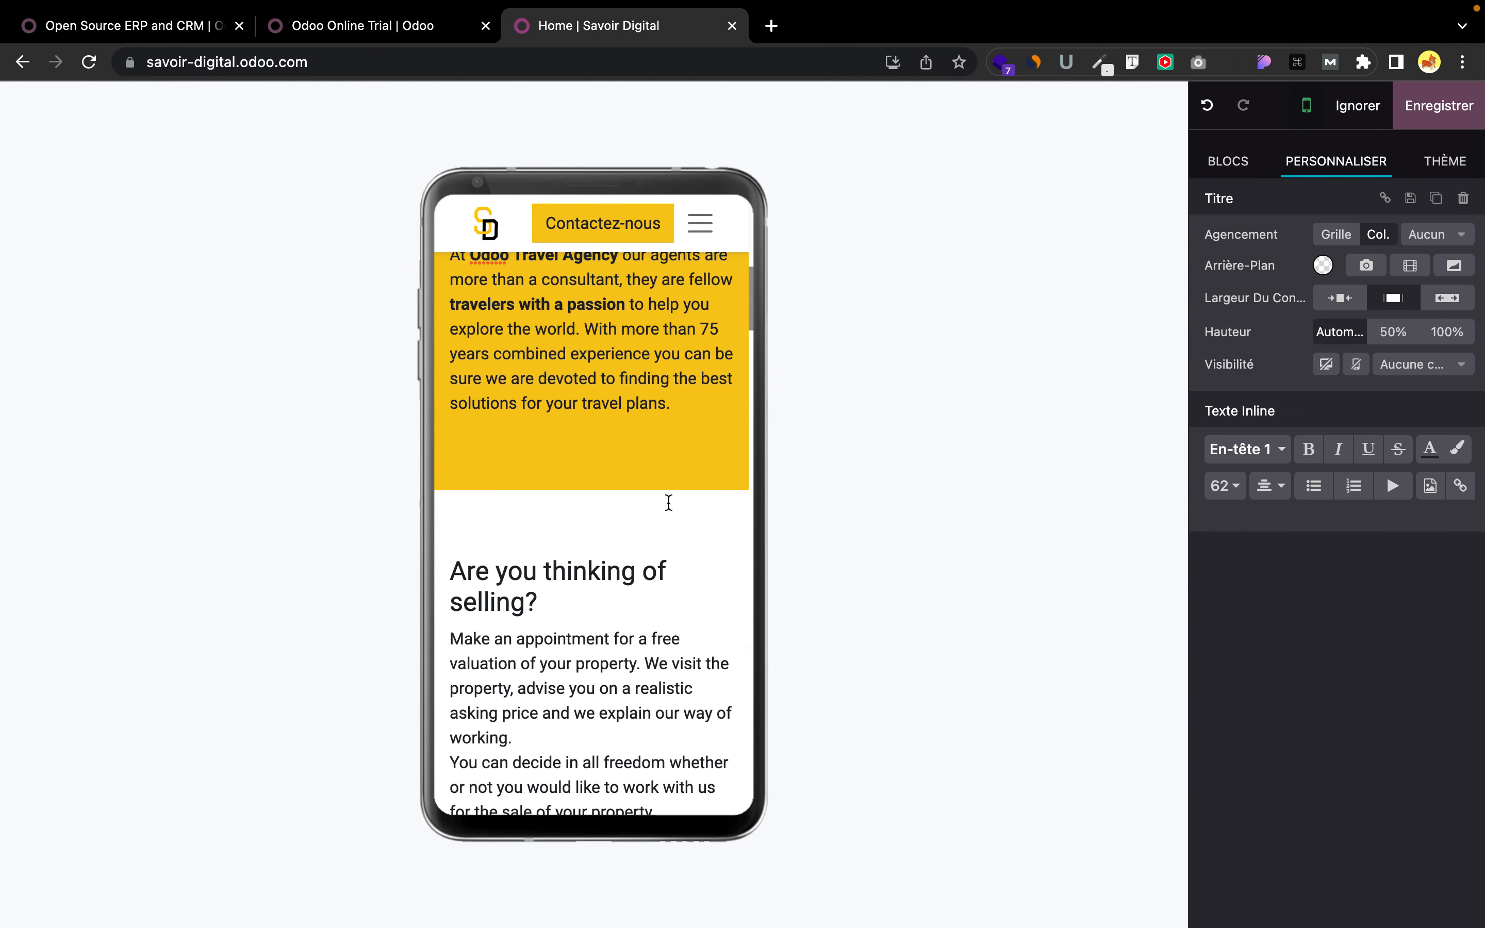
scroll(668, 503, "down", 15)
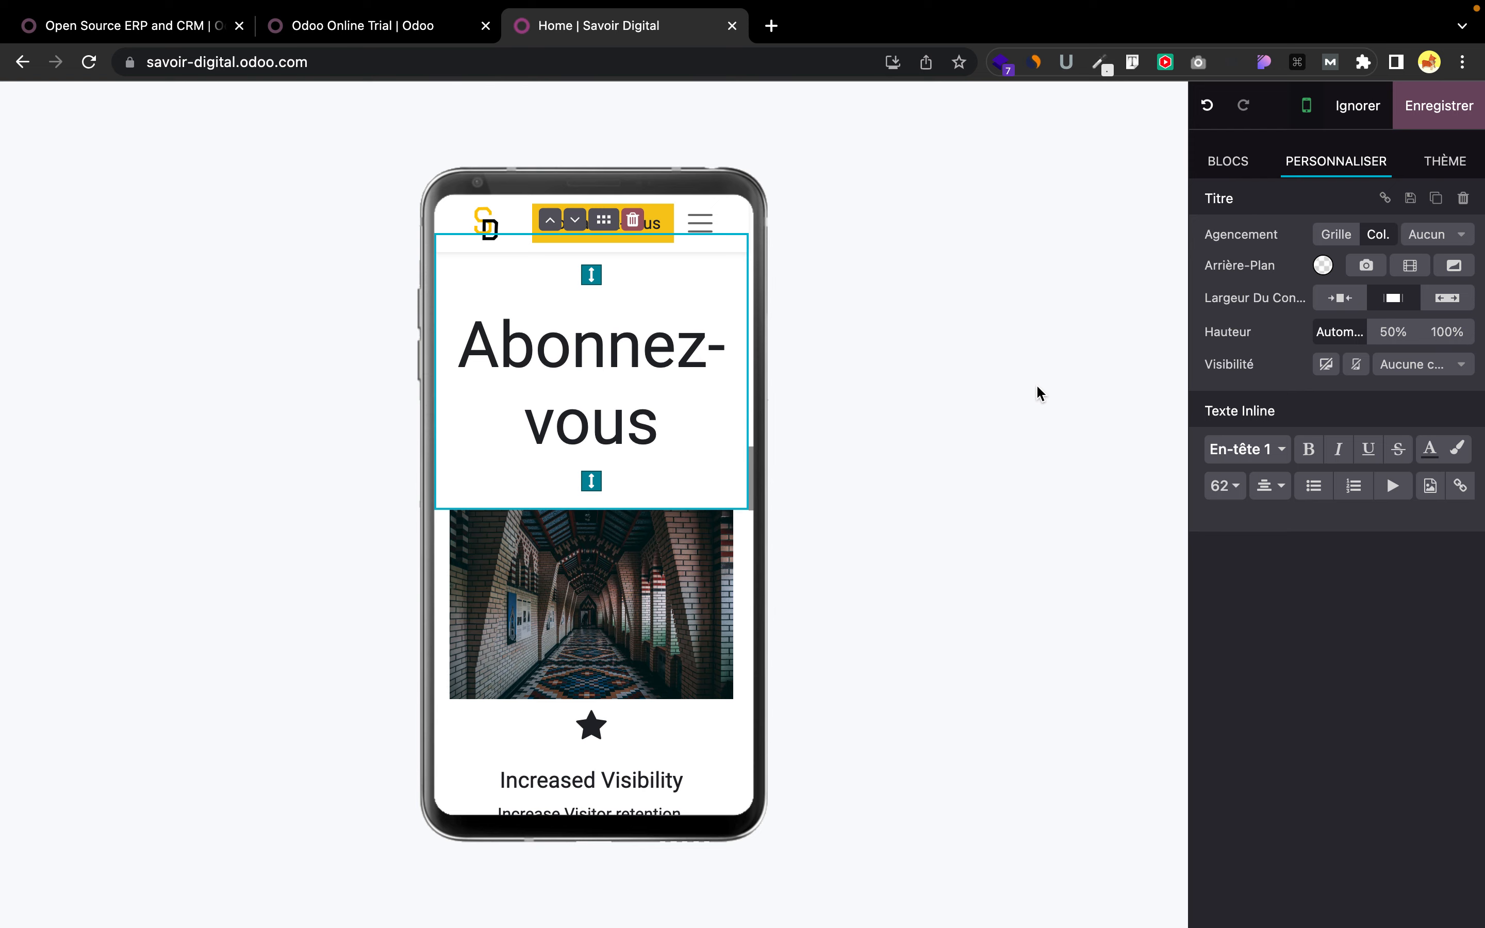
scroll(680, 549, "down", 15)
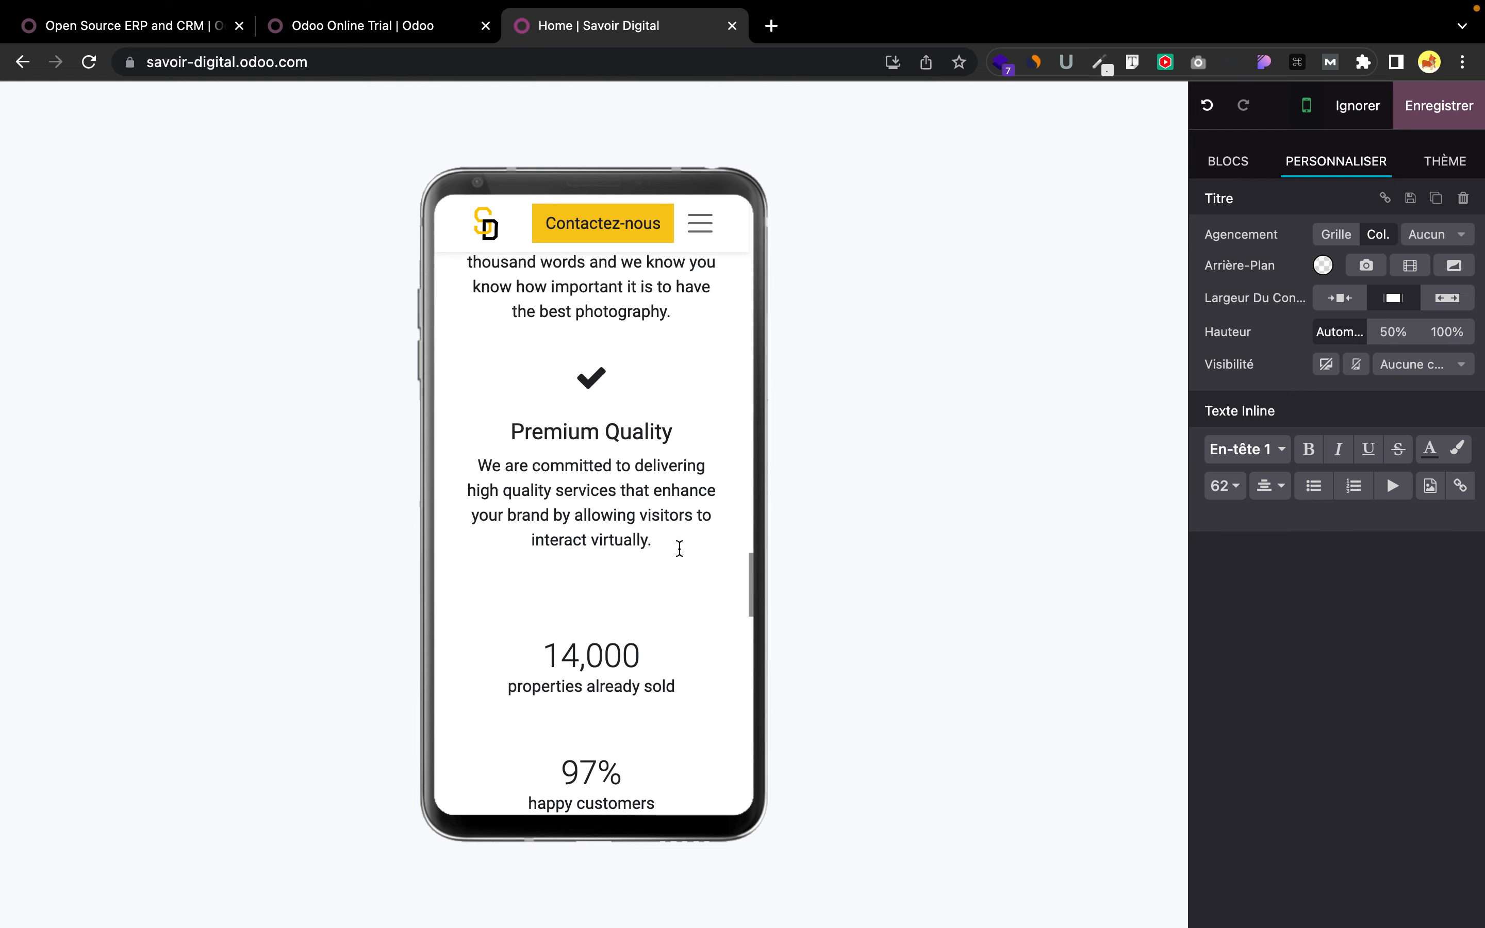
scroll(680, 548, "down", 10)
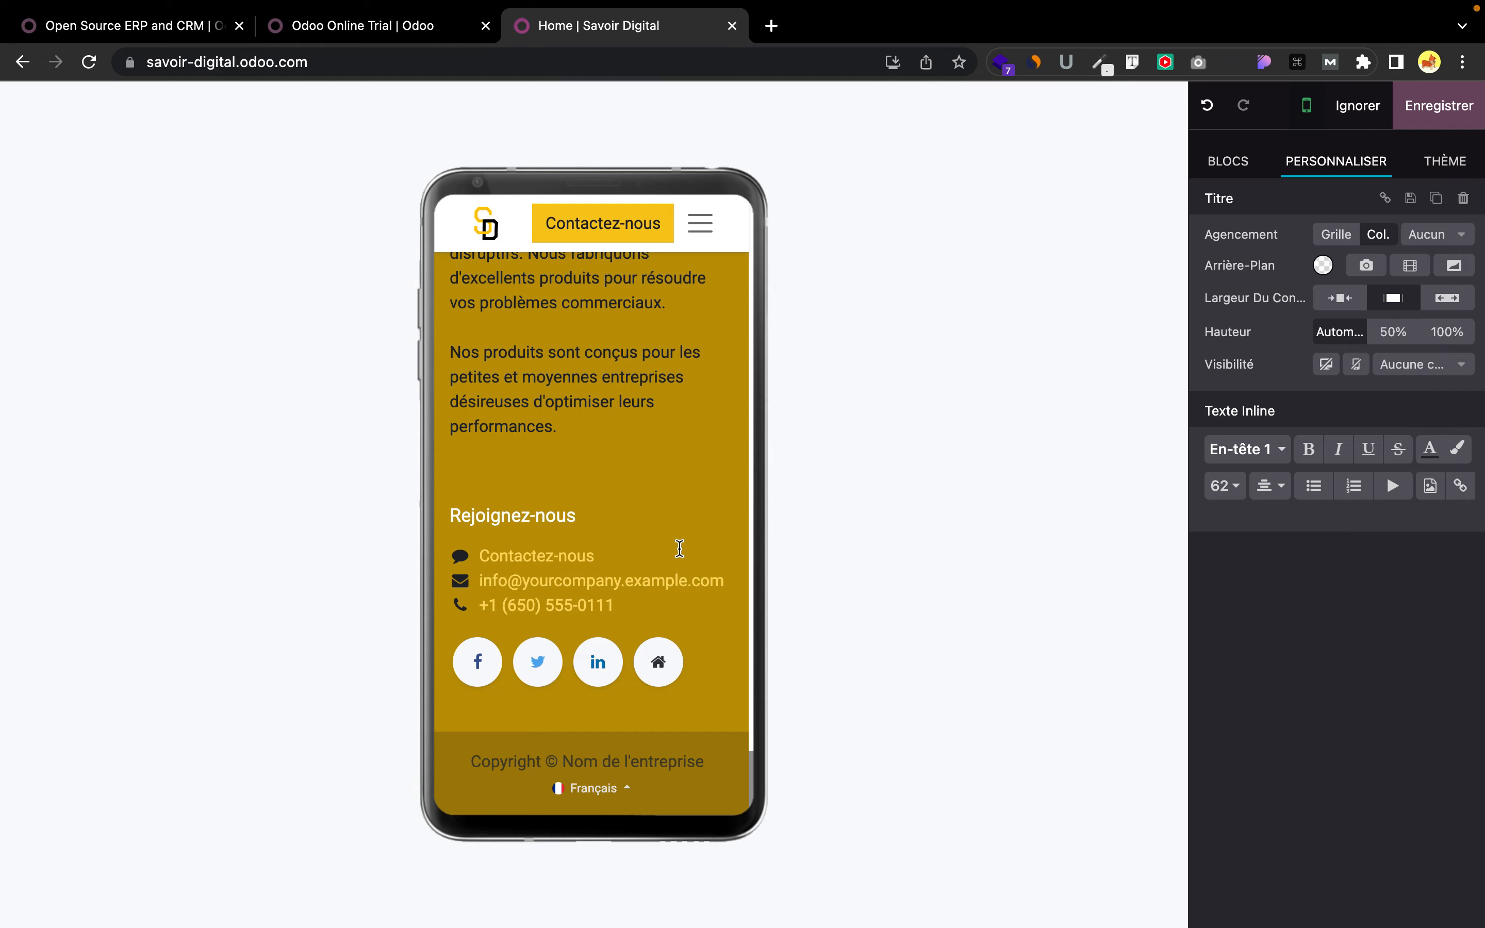
scroll(680, 548, "up", 20)
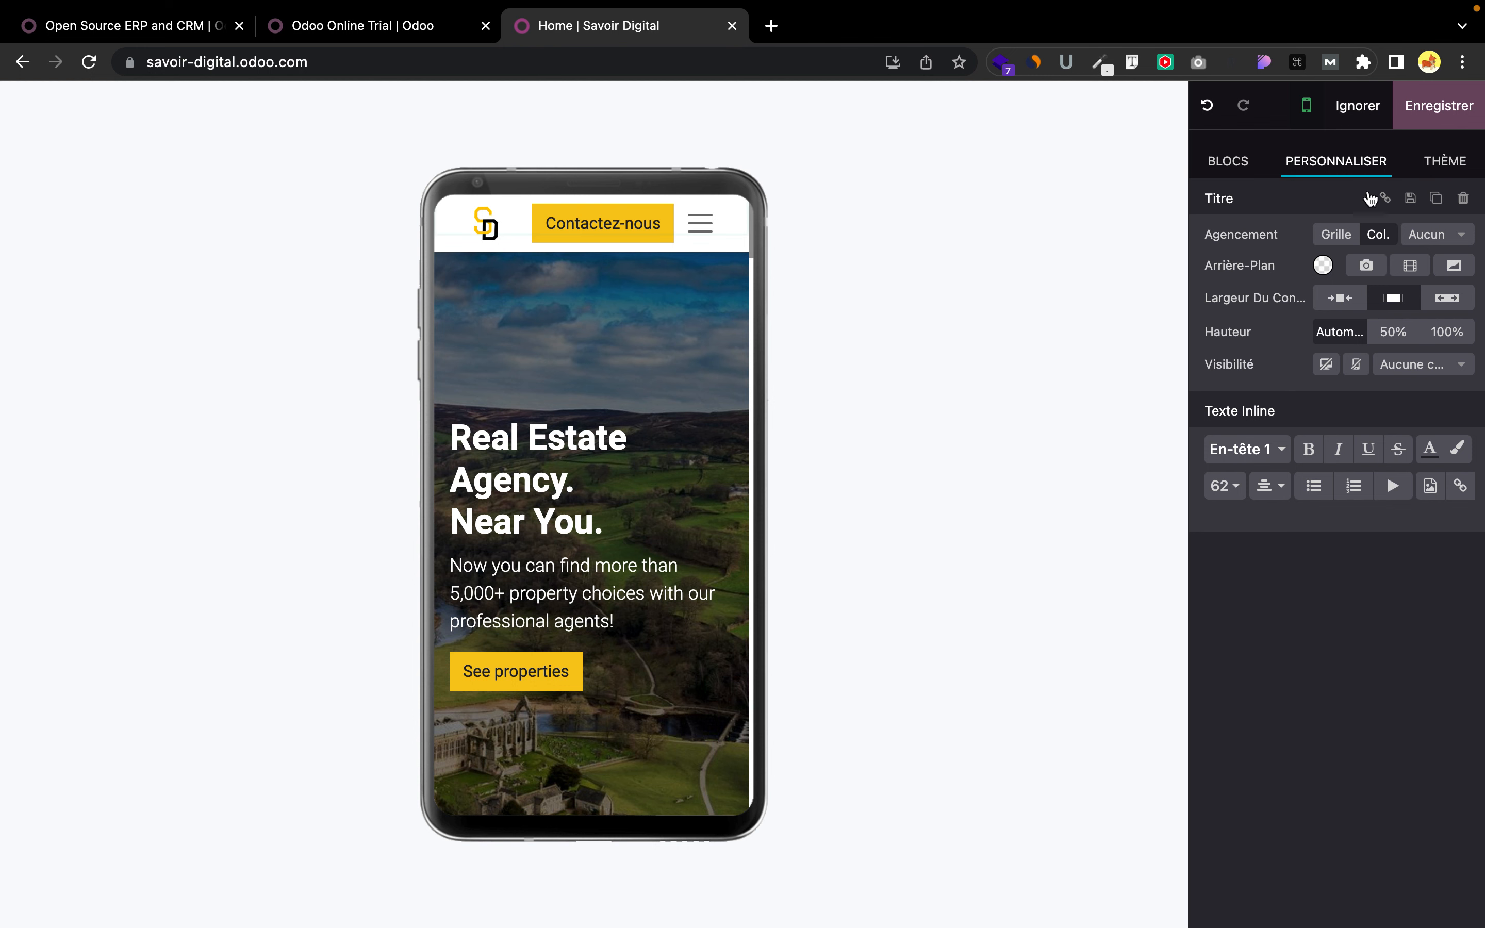
left_click(1431, 119)
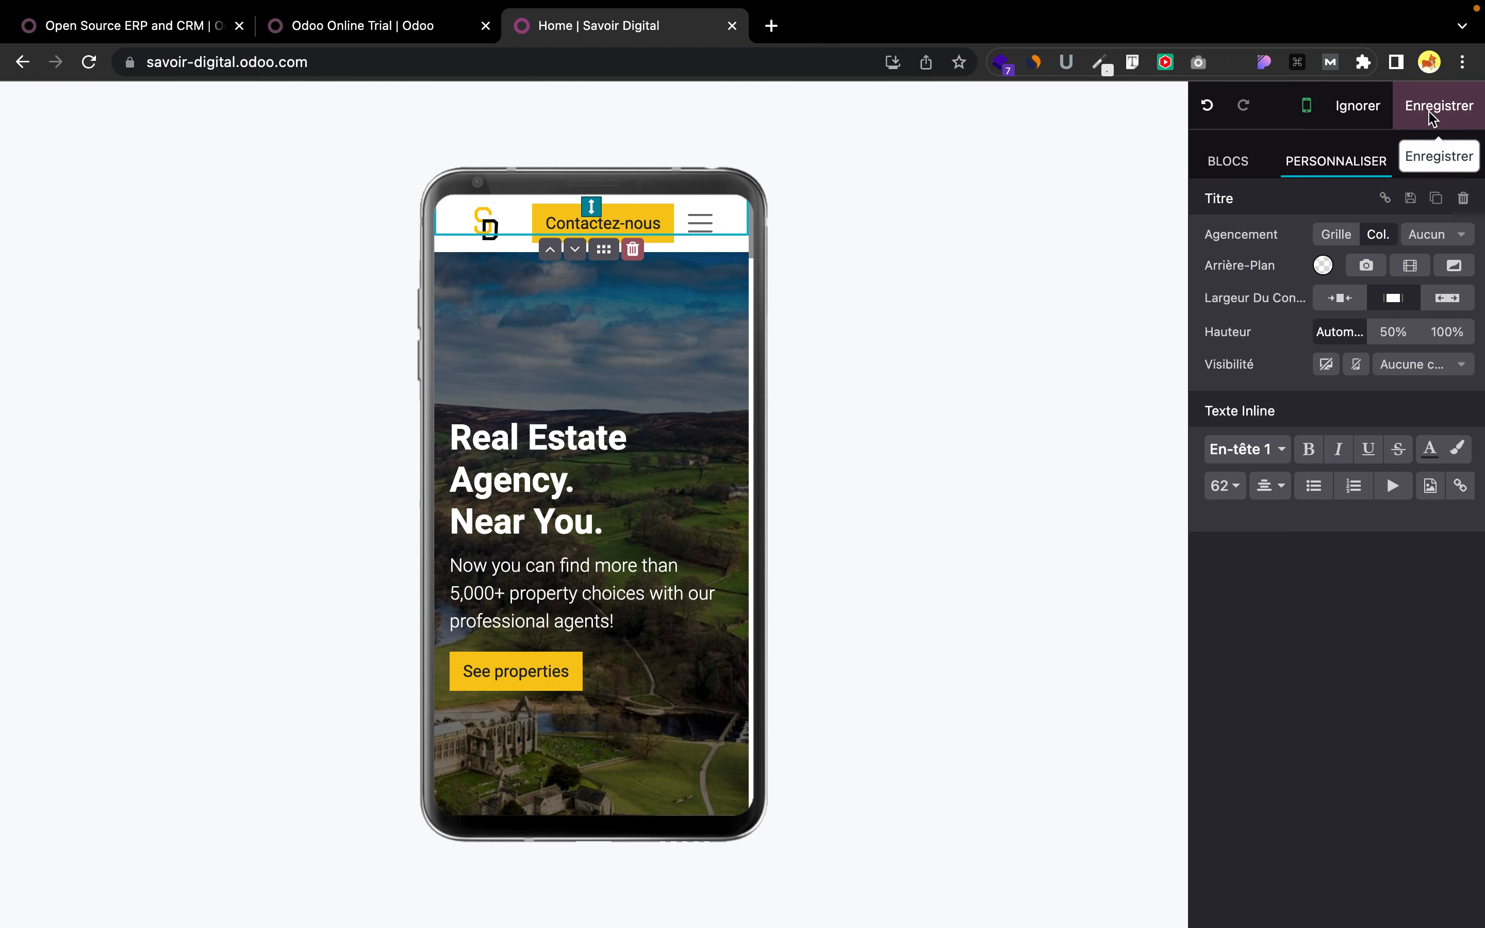